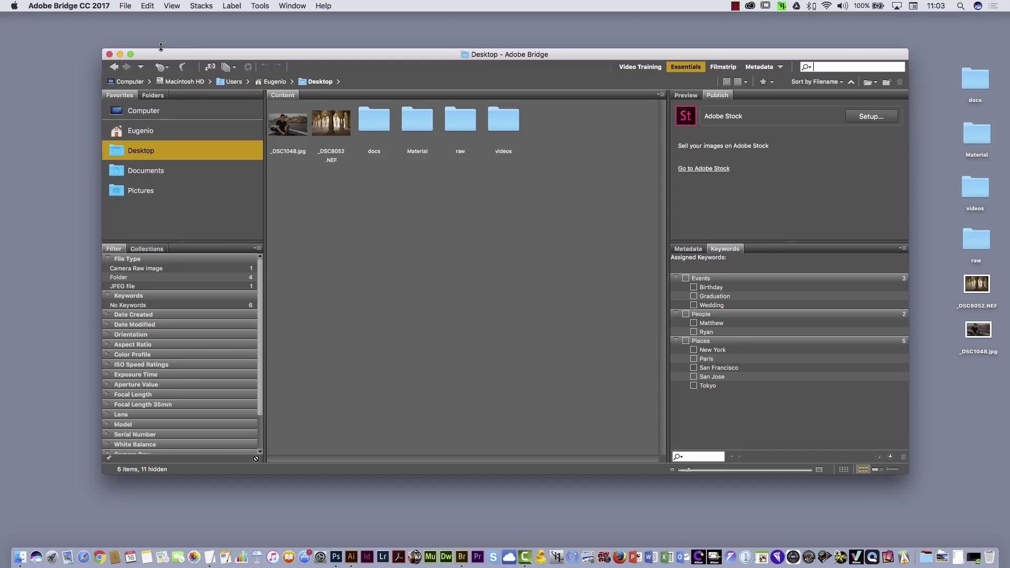
Maximize the Bridge window and browse to Desktop > Material > 01 DAM.
{"action": "double_click", "coordinate": [132, 54]}
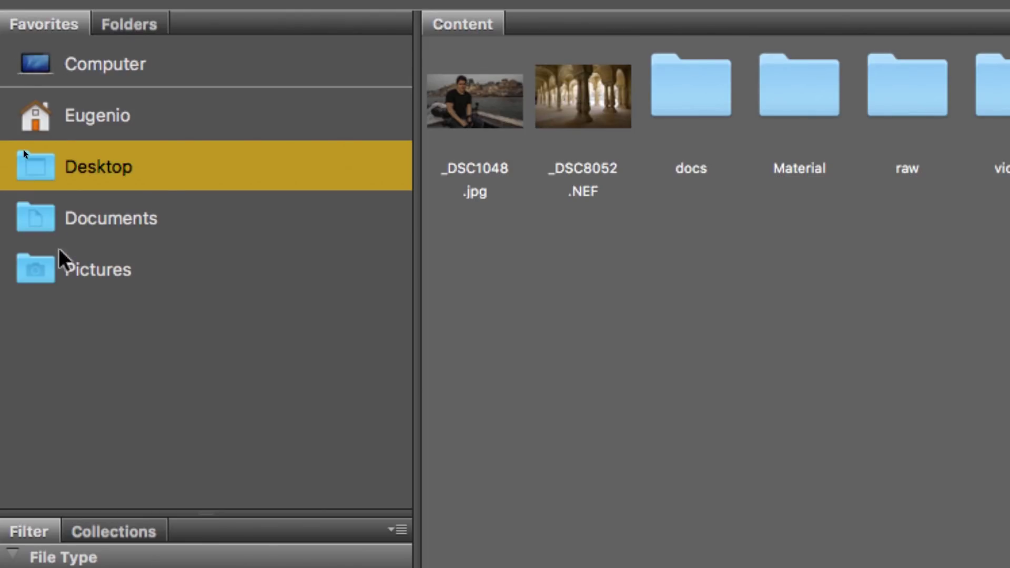
{"action": "left_click", "coordinate": [110, 64]}
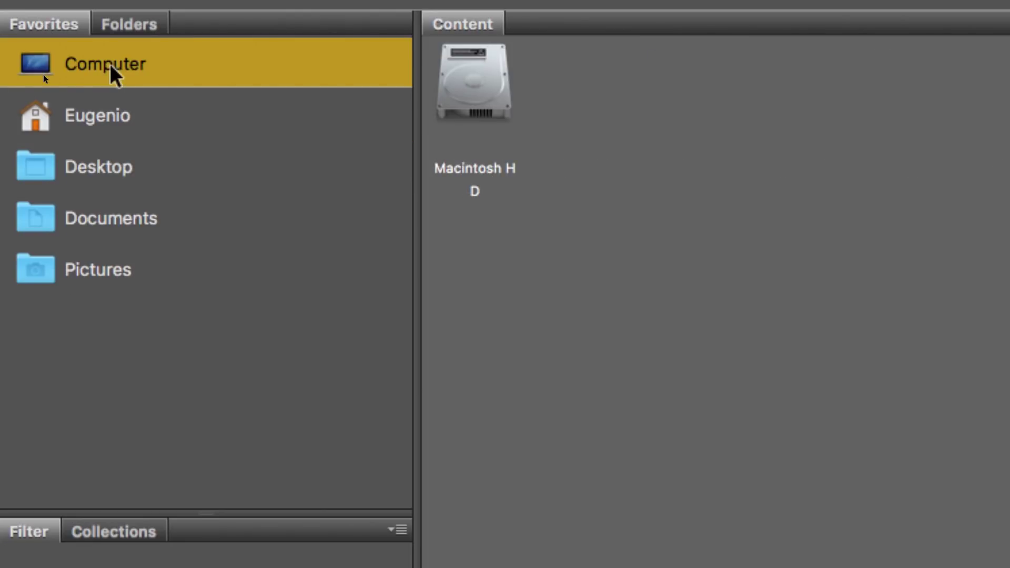
{"action": "left_click", "coordinate": [105, 156]}
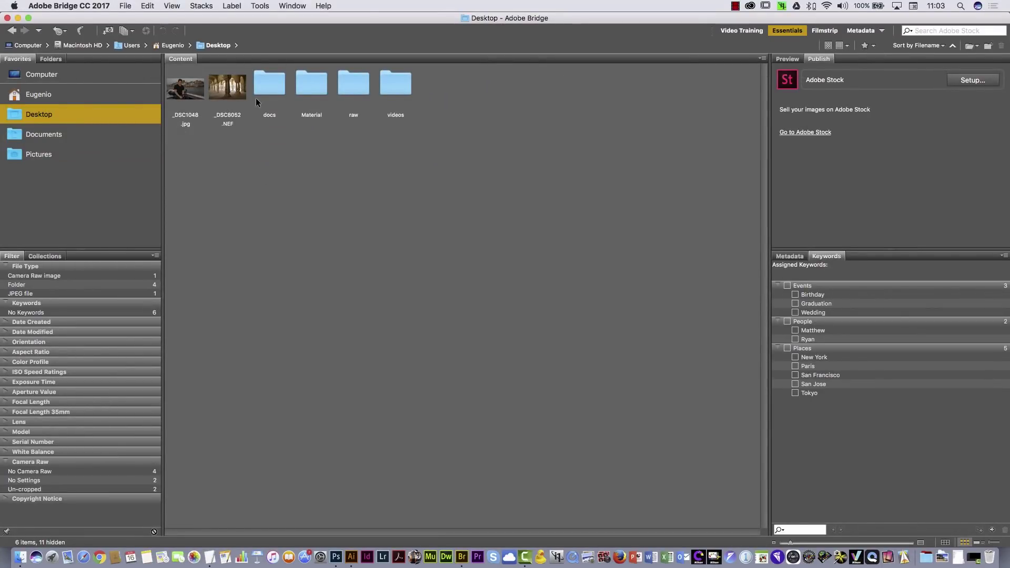
{"action": "double_click", "coordinate": [314, 88]}
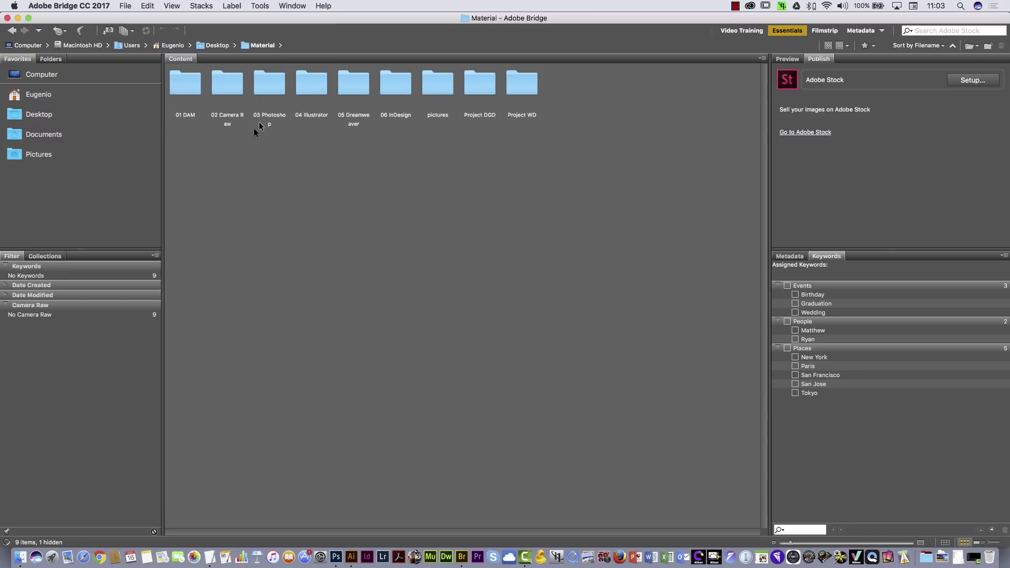
{"action": "double_click", "coordinate": [184, 85]}
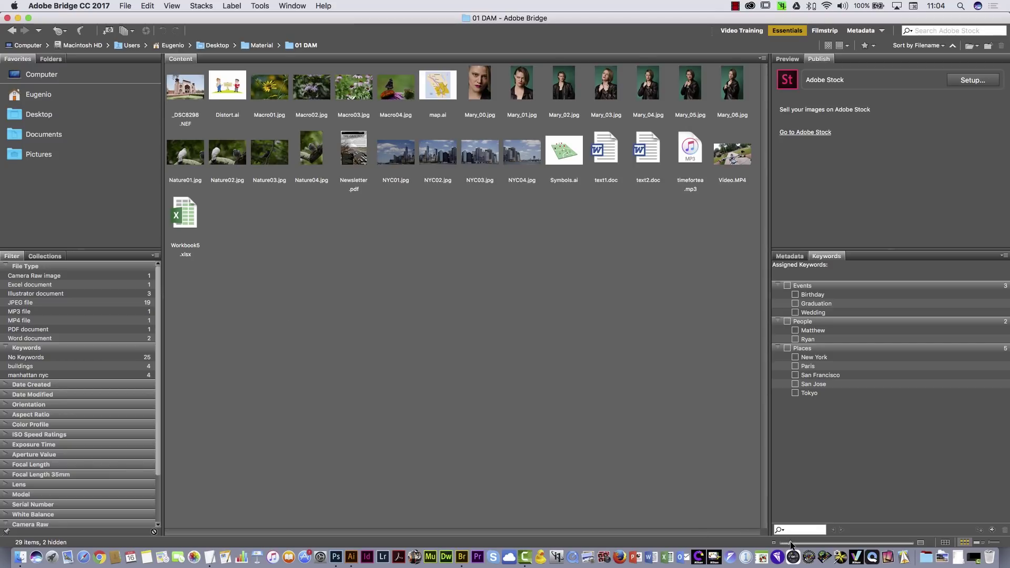
Enlarge the thumbnails, select _DSC8298.NEF, and widen and heighten its Preview panel.
{"action": "mouse_move", "coordinate": [791, 544]}
{"action": "left_mouse_down"}
{"action": "mouse_move", "coordinate": [837, 543]}
{"action": "mouse_move", "coordinate": [796, 547]}
{"action": "mouse_move", "coordinate": [807, 547]}
{"action": "left_mouse_up"}
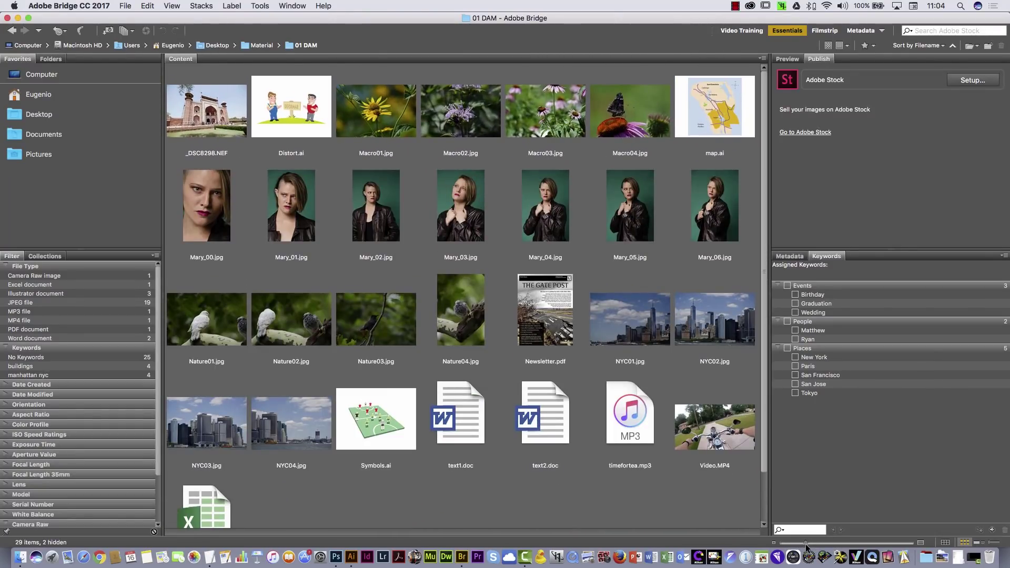
{"action": "left_click", "coordinate": [209, 117]}
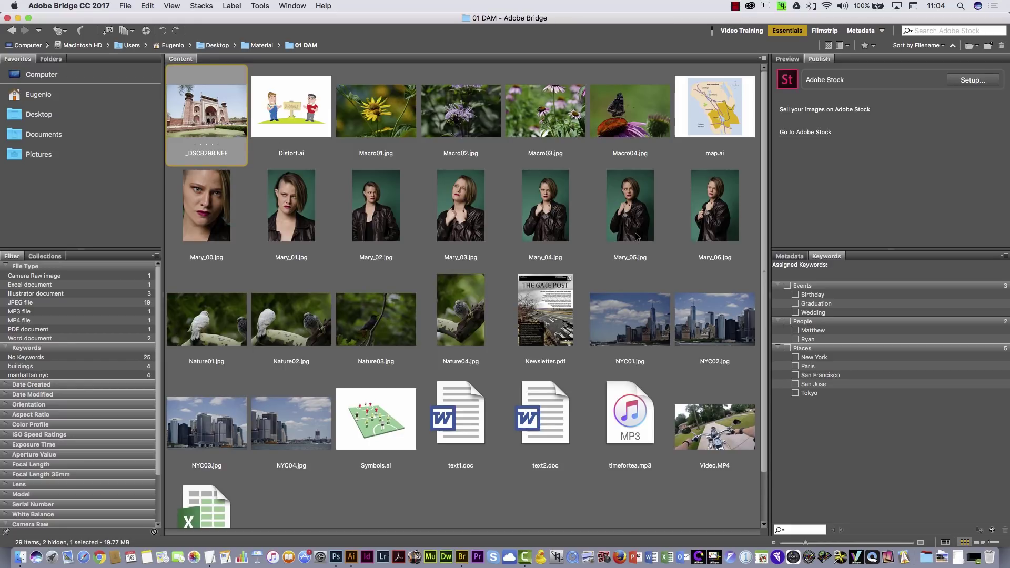
{"action": "left_click", "coordinate": [790, 58]}
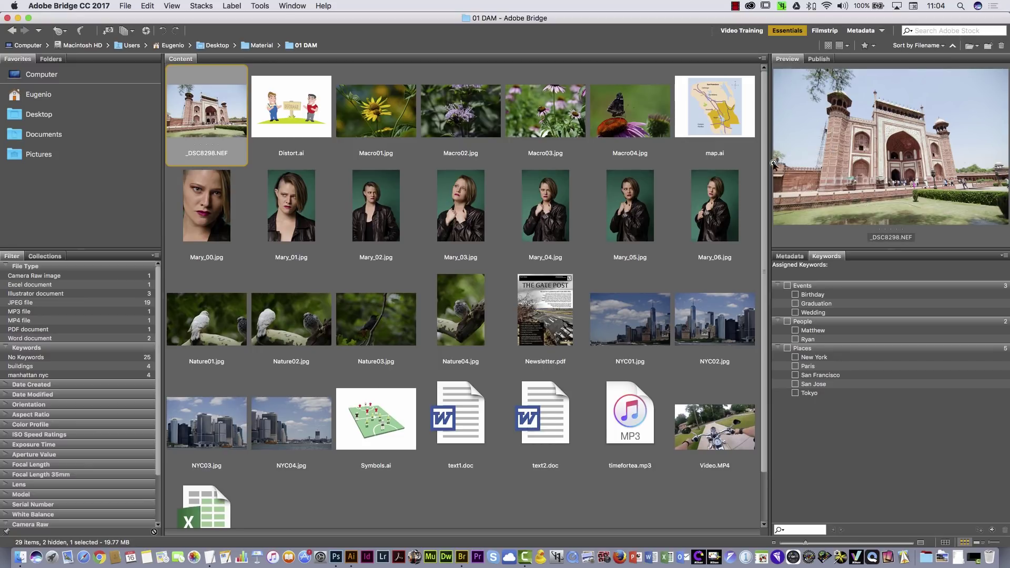
{"action": "left_click_drag", "start_coordinate": [770, 163], "coordinate": [708, 173]}
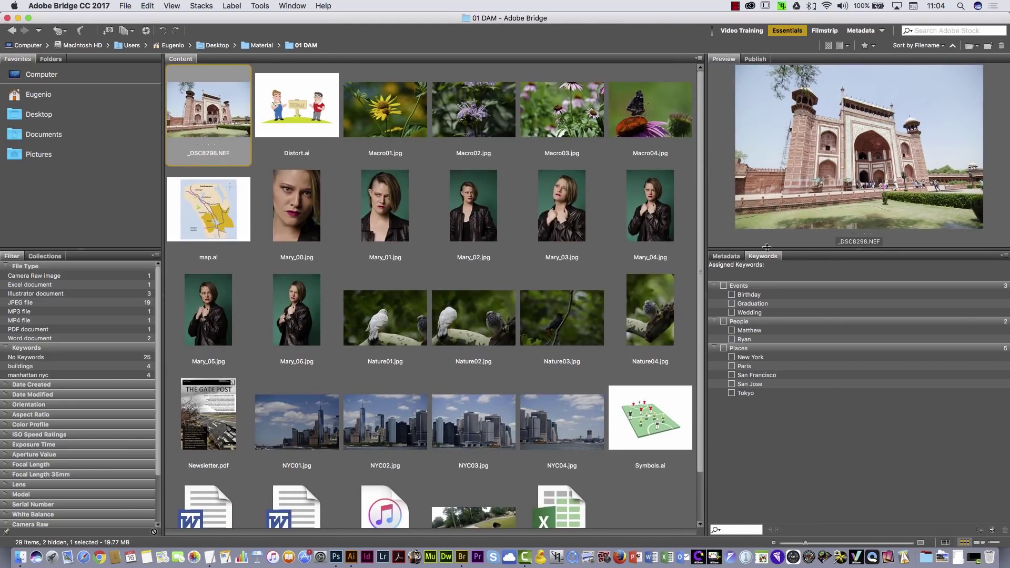
{"action": "left_click_drag", "start_coordinate": [789, 248], "coordinate": [781, 287]}
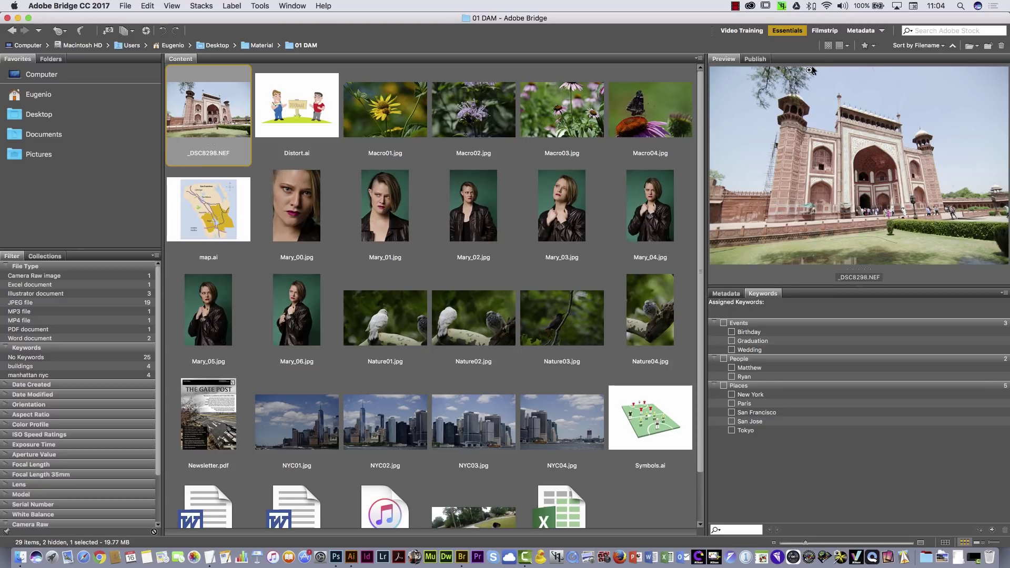
Switch to the Filmstrip workspace and preview Distort.ai, then Macro01.jpg.
{"action": "left_click", "coordinate": [825, 31]}
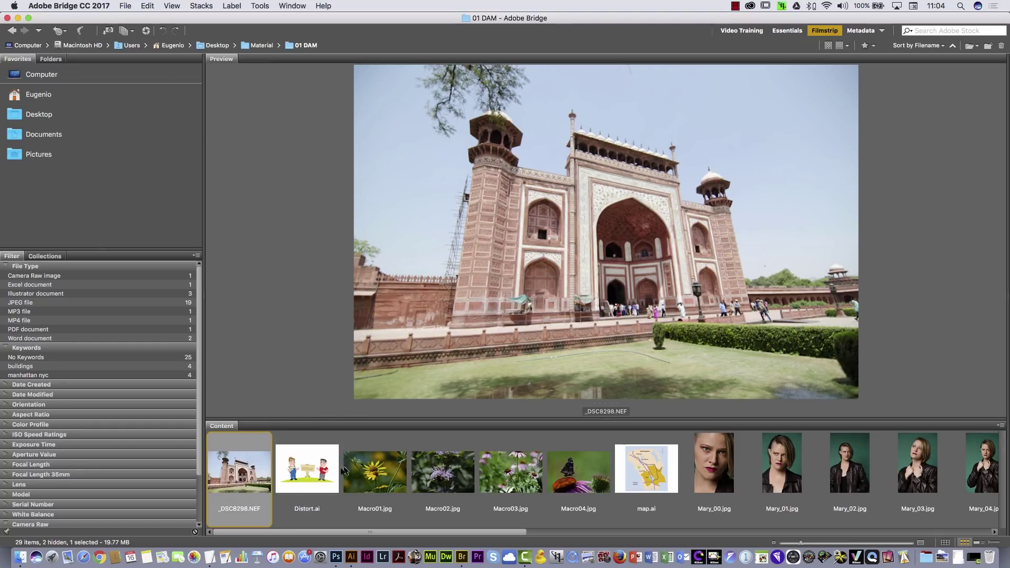
{"action": "left_click", "coordinate": [326, 474]}
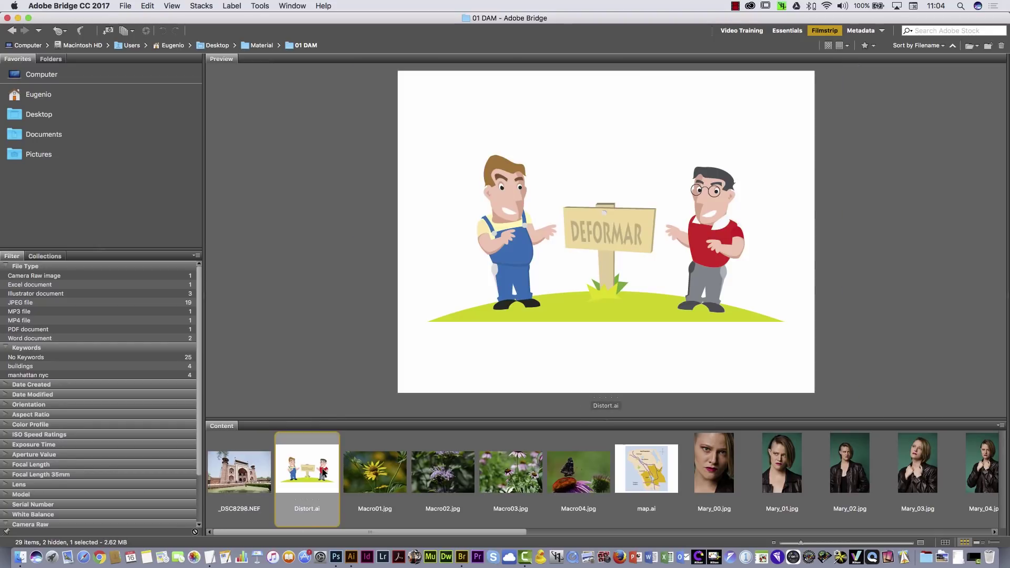
{"action": "left_click", "coordinate": [376, 477]}
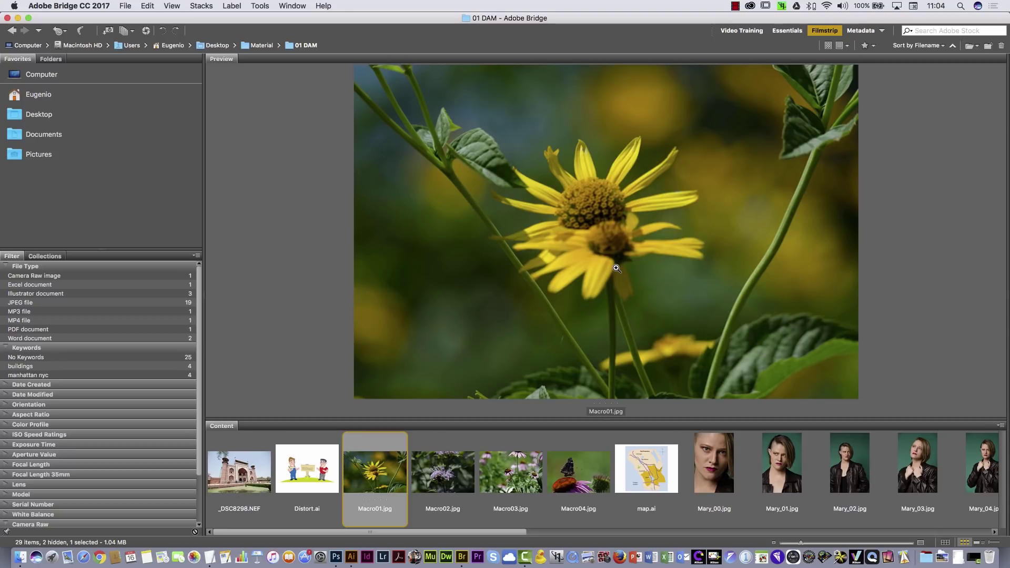
Try the Metadata workspace, then switch back to Essentials.
{"action": "left_click", "coordinate": [861, 30]}
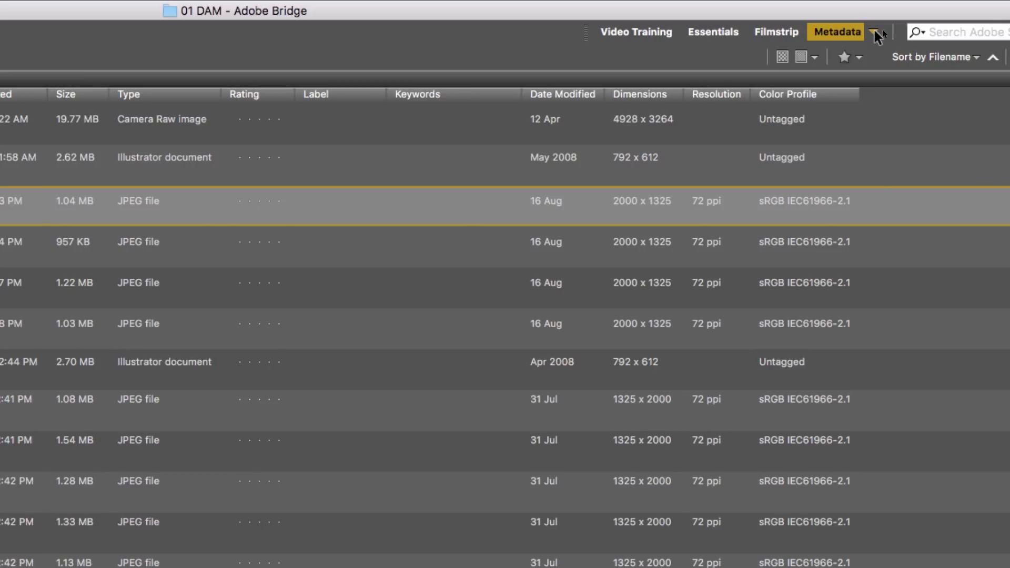
{"action": "left_click", "coordinate": [875, 33]}
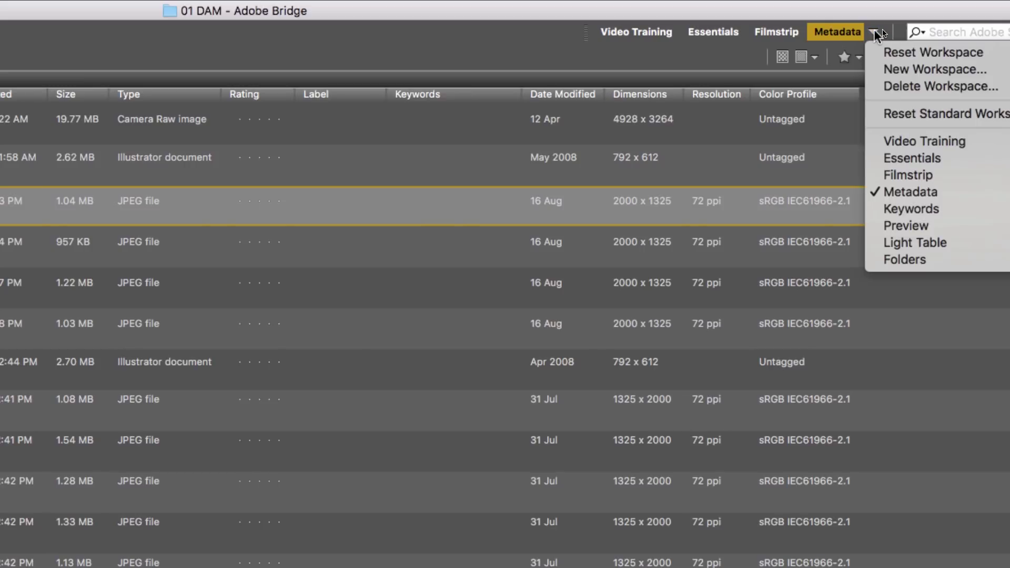
{"action": "left_click", "coordinate": [901, 159]}
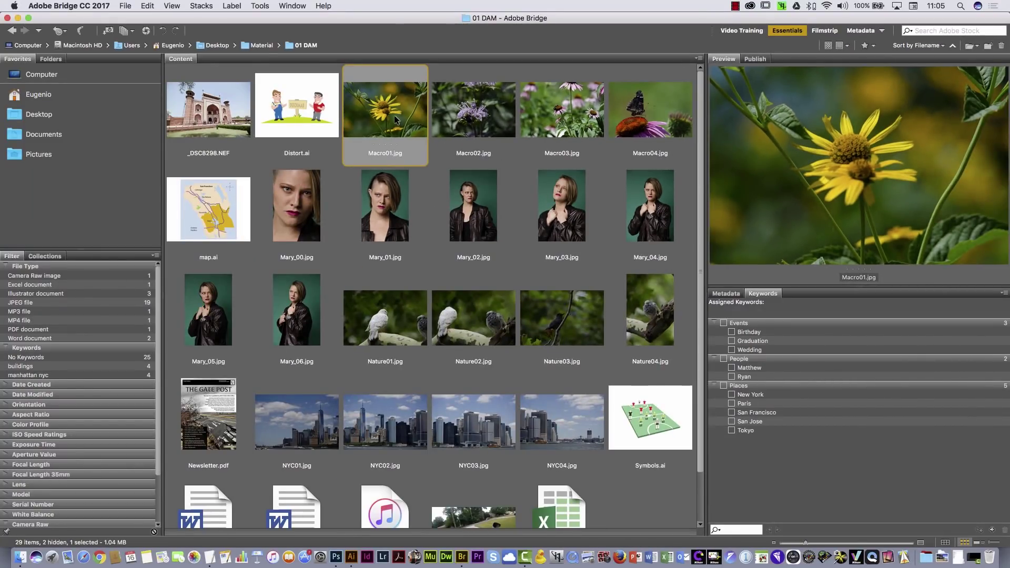
Page through the macro photos in full-screen preview, ending on Macro04.jpg.
{"action": "key", "text": "space"}
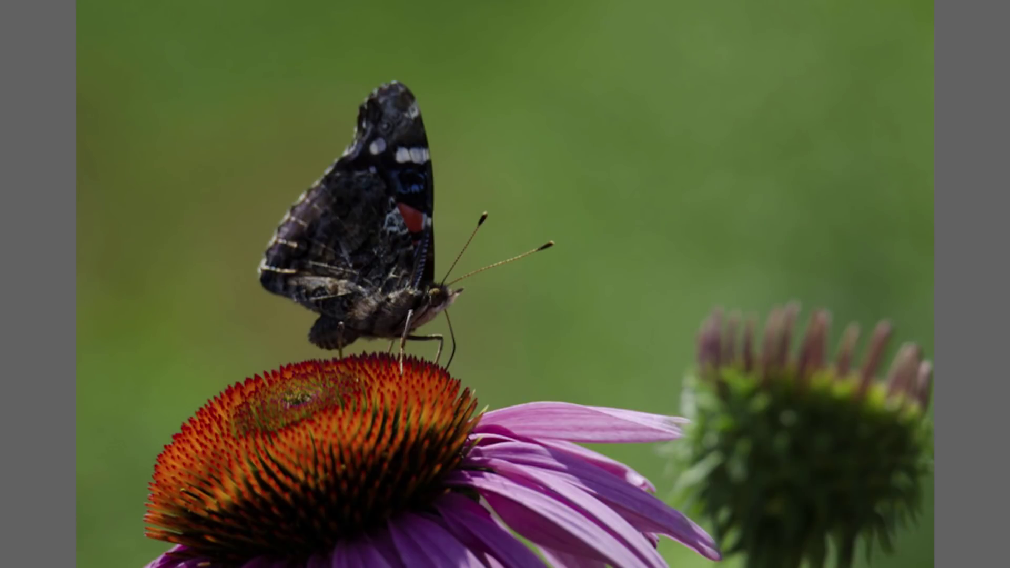
{"action": "key", "text": "space"}
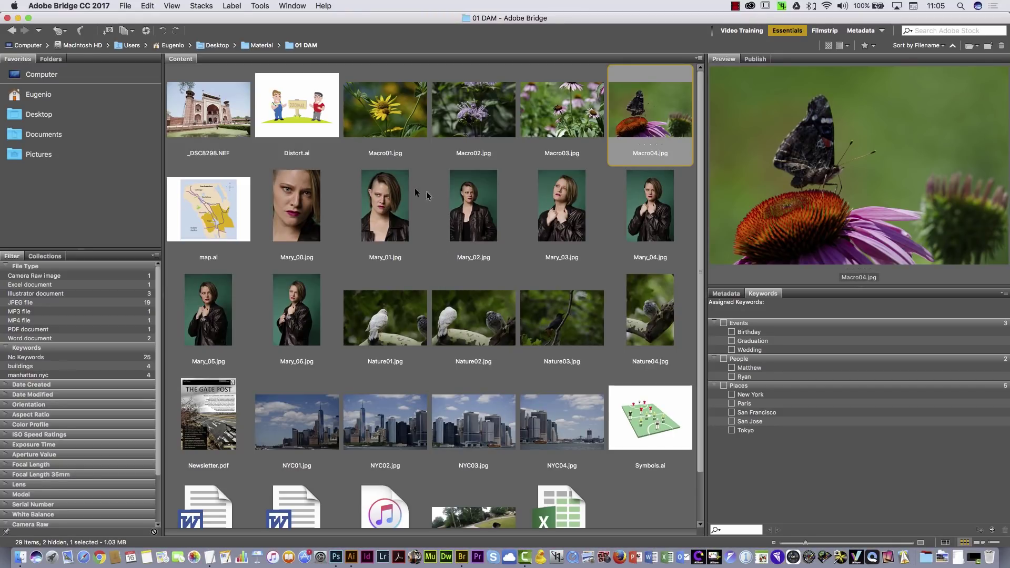
Preview Newsletter.pdf and advance two pages through it.
{"action": "scroll", "coordinate": [370, 301], "scroll_direction": "down", "scroll_amount": 3}
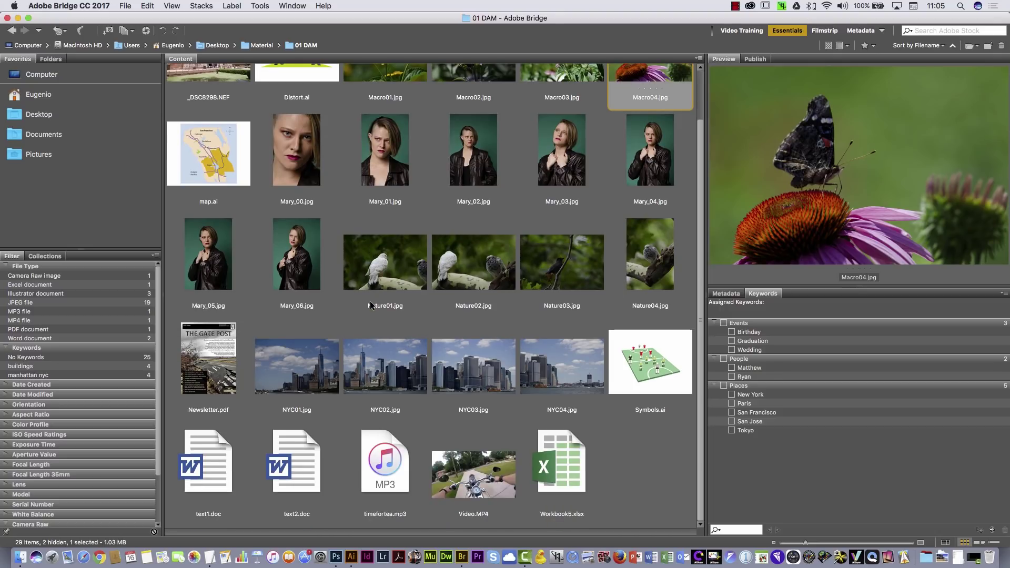
{"action": "left_click", "coordinate": [219, 356]}
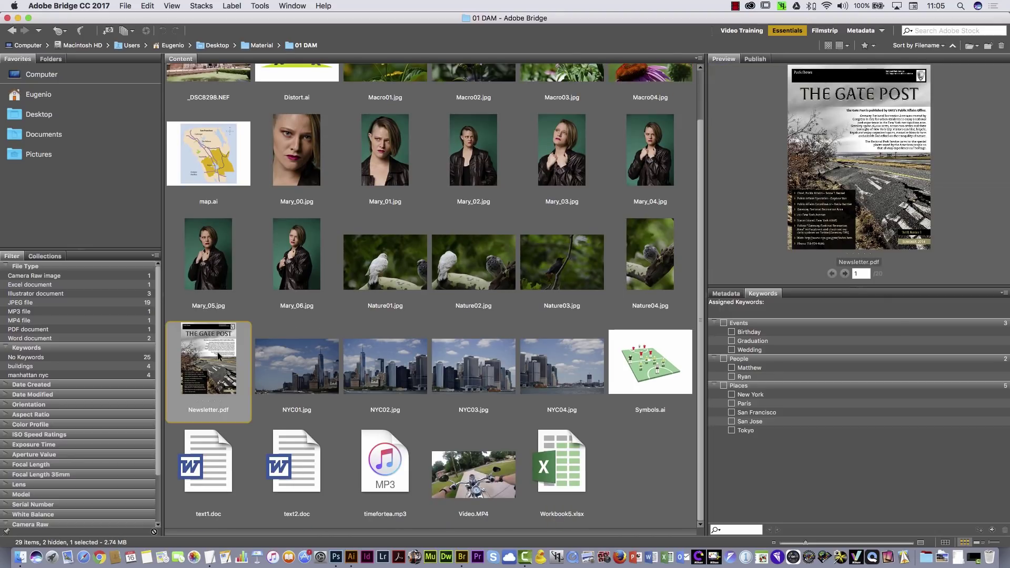
{"action": "left_click", "coordinate": [845, 273]}
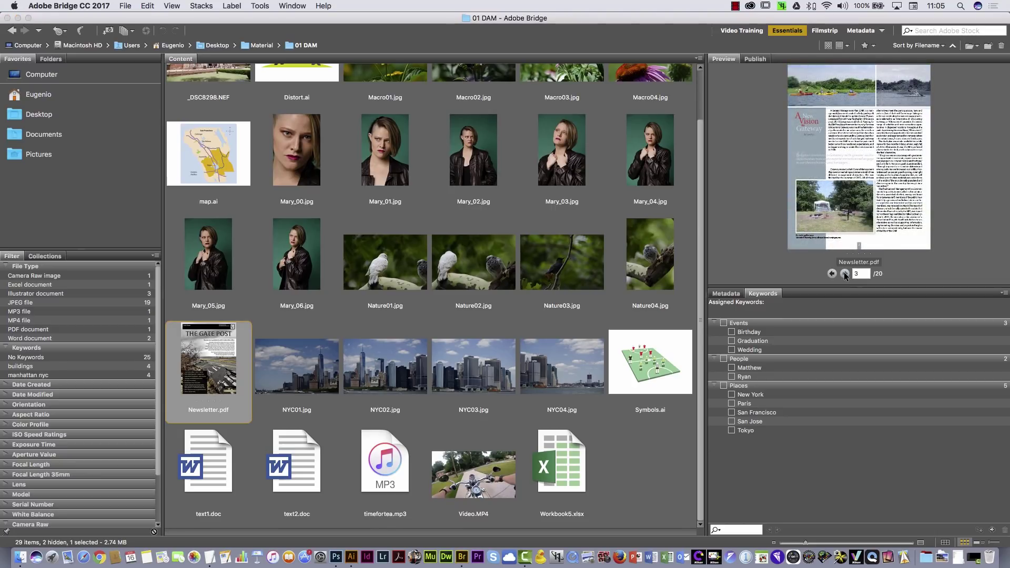
{"action": "left_click", "coordinate": [844, 272]}
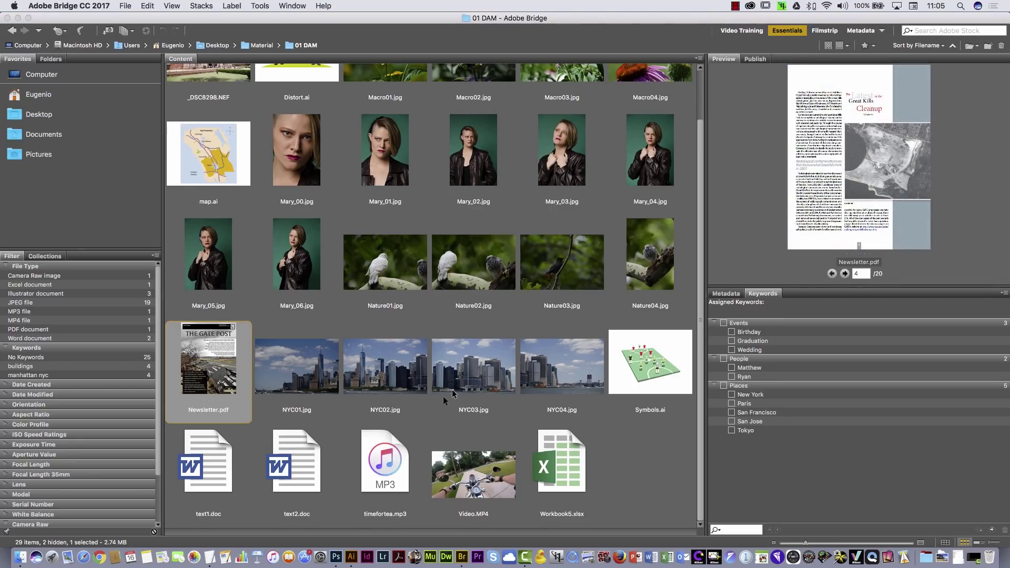
Preview timefortea.mp3, play Video.MP4, then preview the Nature01.jpg dove photo.
{"action": "left_click", "coordinate": [384, 462]}
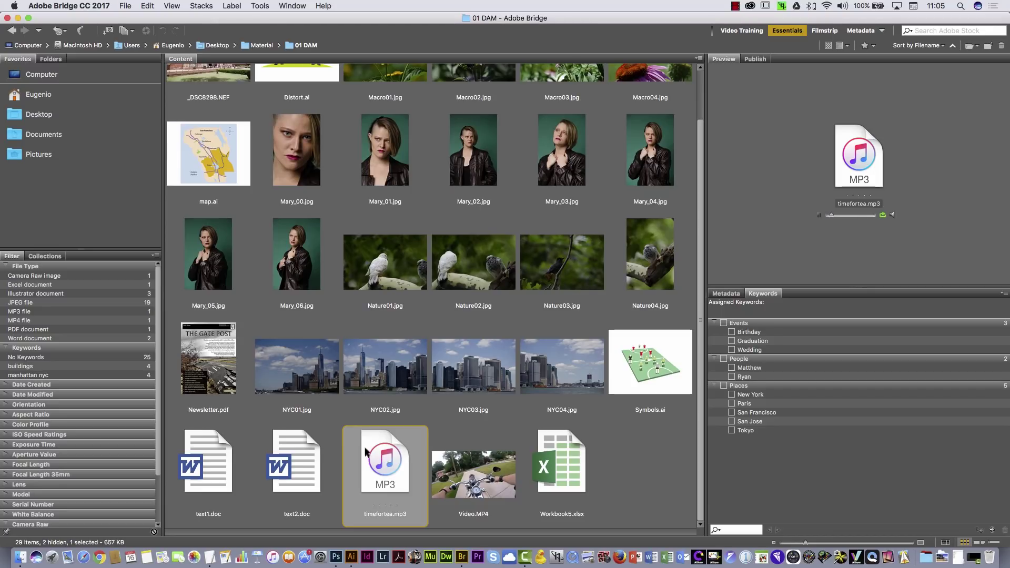
{"action": "left_click", "coordinate": [472, 468]}
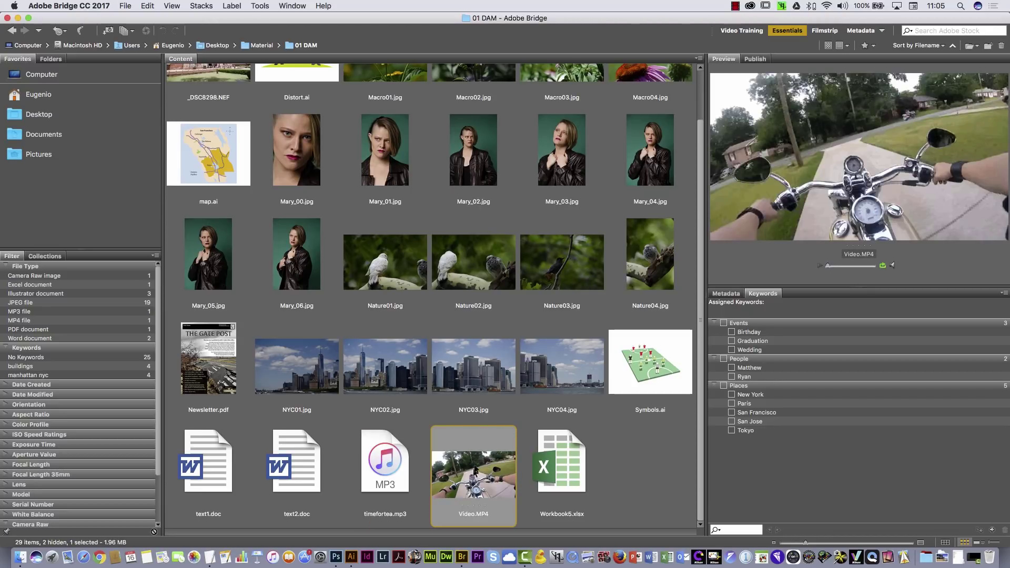
{"action": "left_click", "coordinate": [821, 267]}
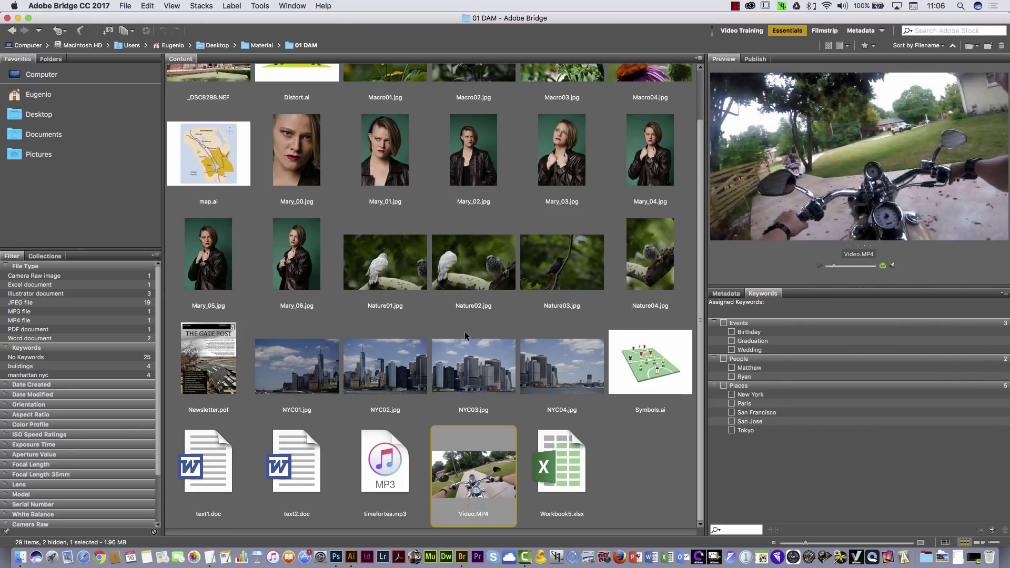
{"action": "left_click", "coordinate": [389, 261]}
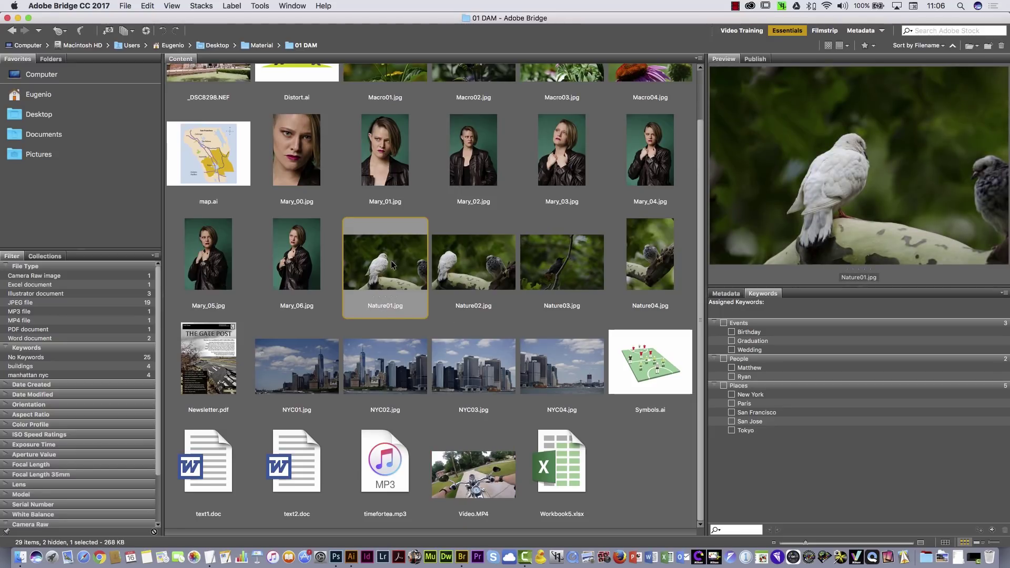
In full-screen view, give Nature01.jpg a five-star rating and the Review label.
{"action": "key", "text": "space"}
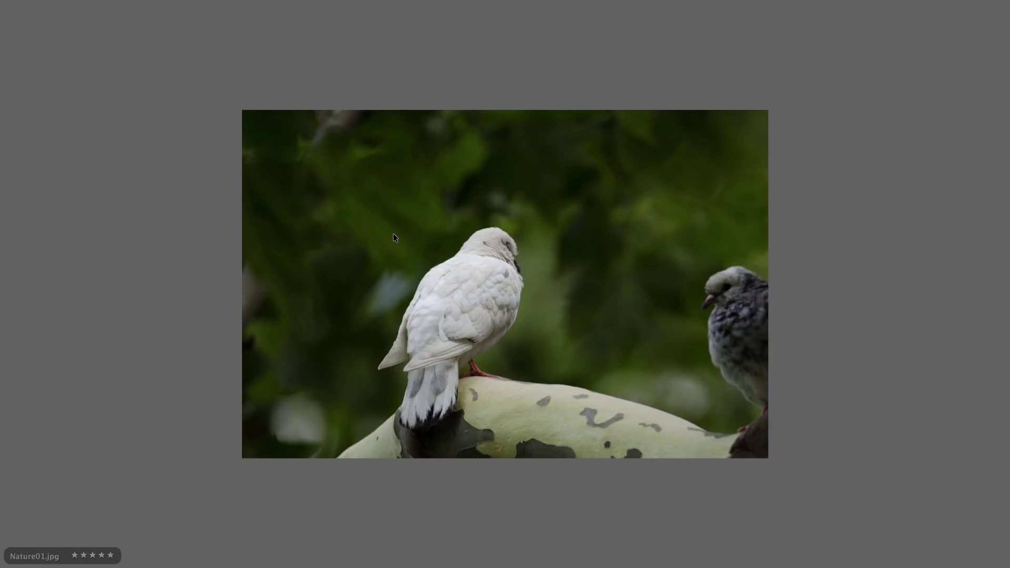
{"action": "key", "text": "ctrl+6"}
{"action": "key", "text": "ctrl+7"}
{"action": "key", "text": "ctrl+8"}
{"action": "key", "text": "space"}
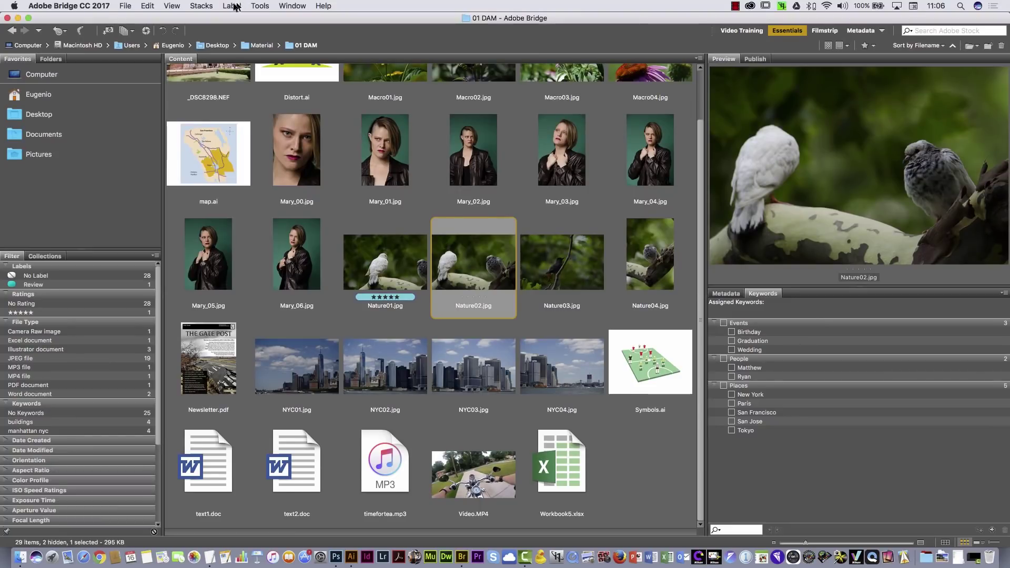
Filter the 01 DAM grid to JPEG files only and select Macro01.jpg.
{"action": "left_click", "coordinate": [232, 6]}
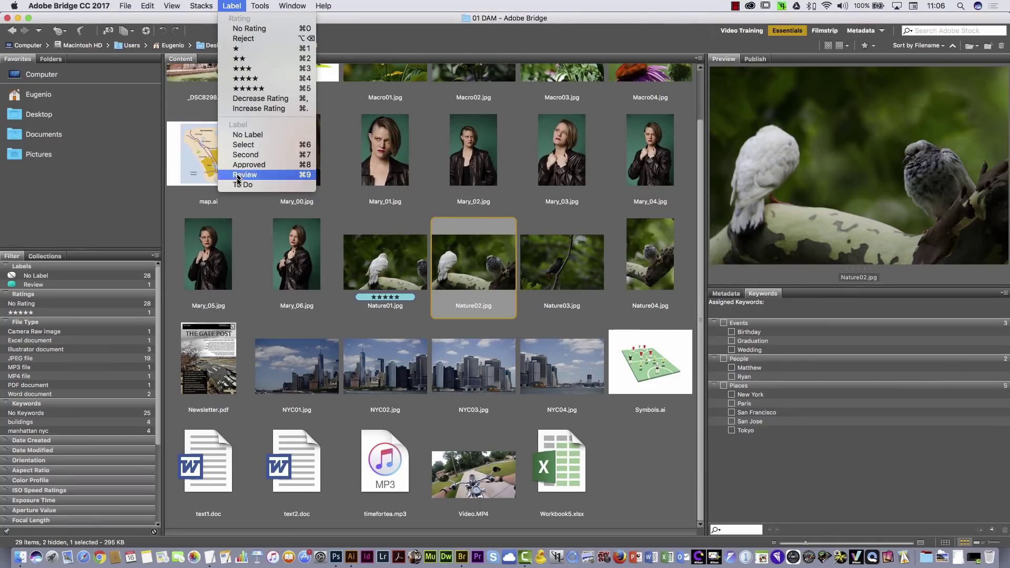
{"action": "key", "text": "Escape"}
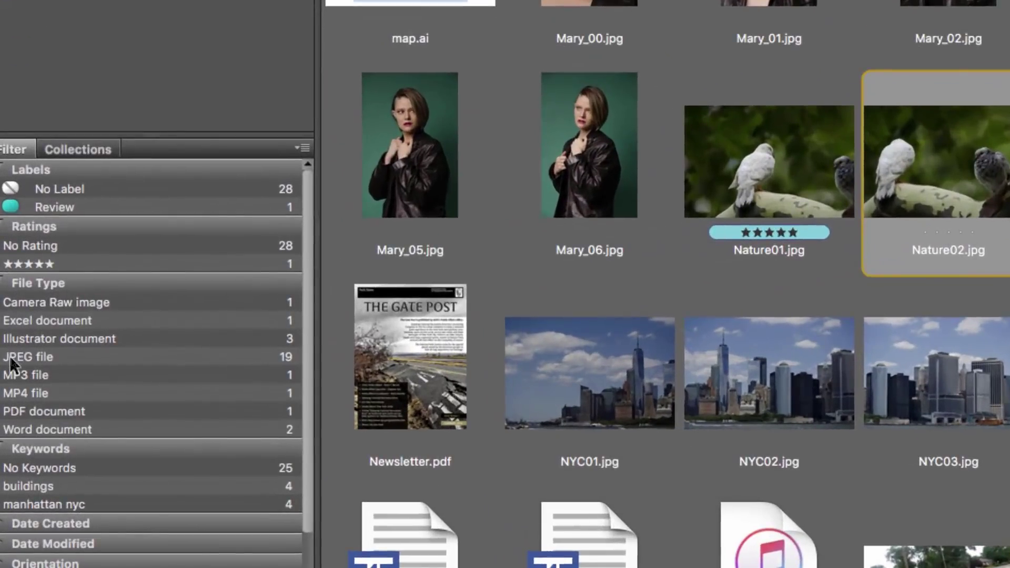
{"action": "left_click", "coordinate": [46, 357]}
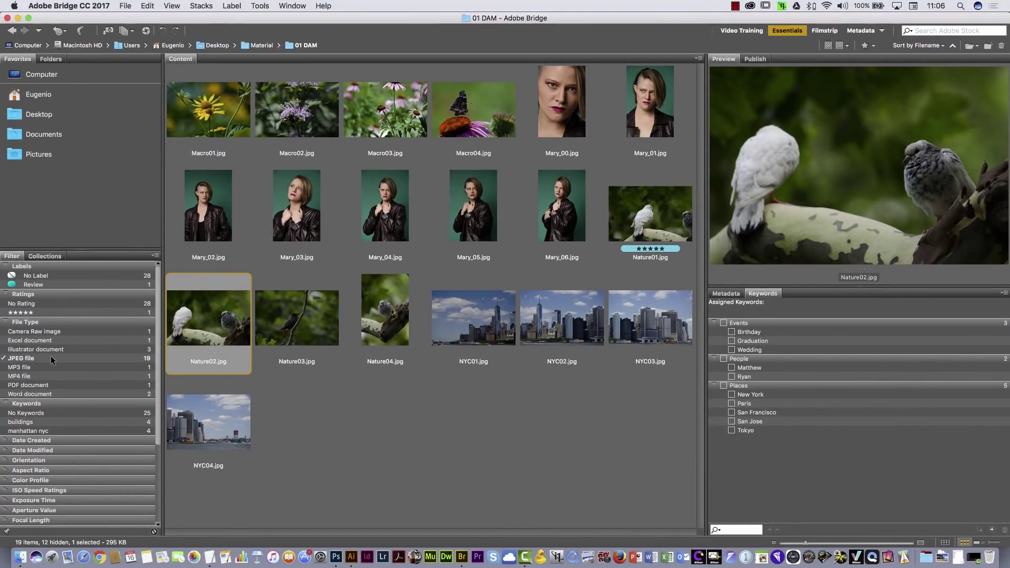
{"action": "left_click", "coordinate": [217, 112]}
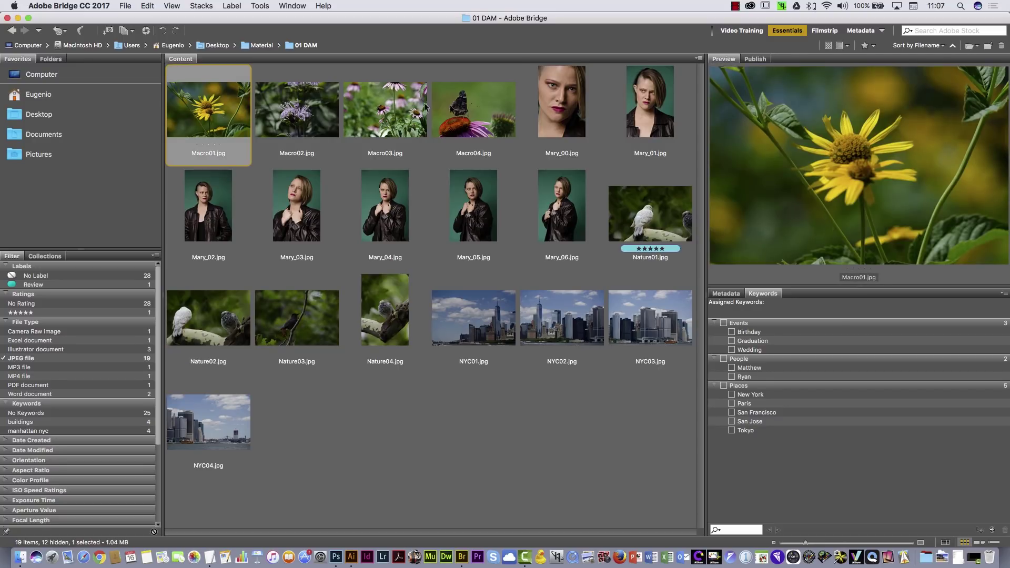
Select Macro01 through Macro04 and group them as a stack.
{"action": "left_click", "coordinate": [491, 112], "text": "shift"}
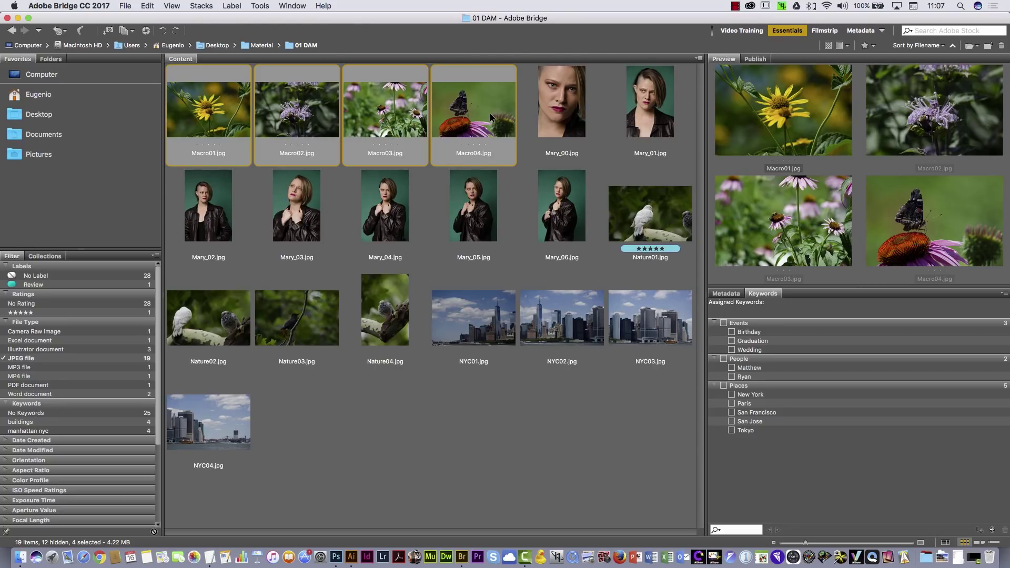
{"action": "right_click", "coordinate": [491, 113]}
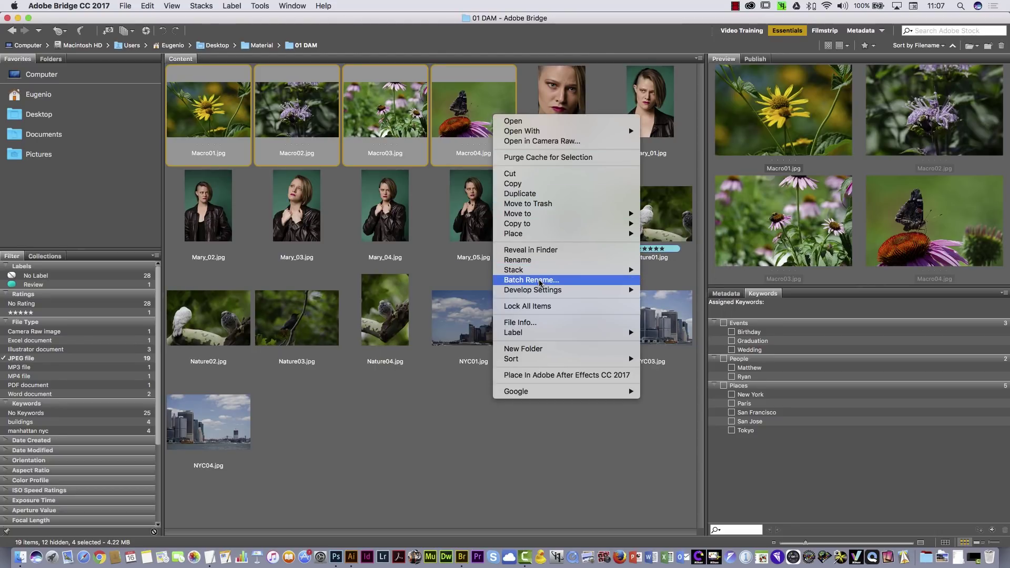
{"action": "mouse_move", "coordinate": [542, 271]}
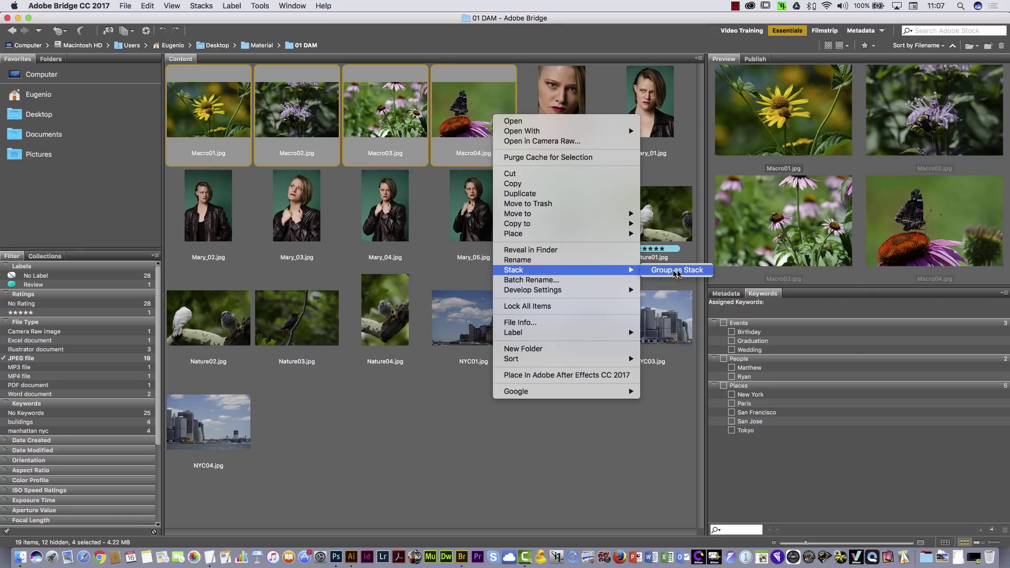
{"action": "left_click", "coordinate": [677, 271]}
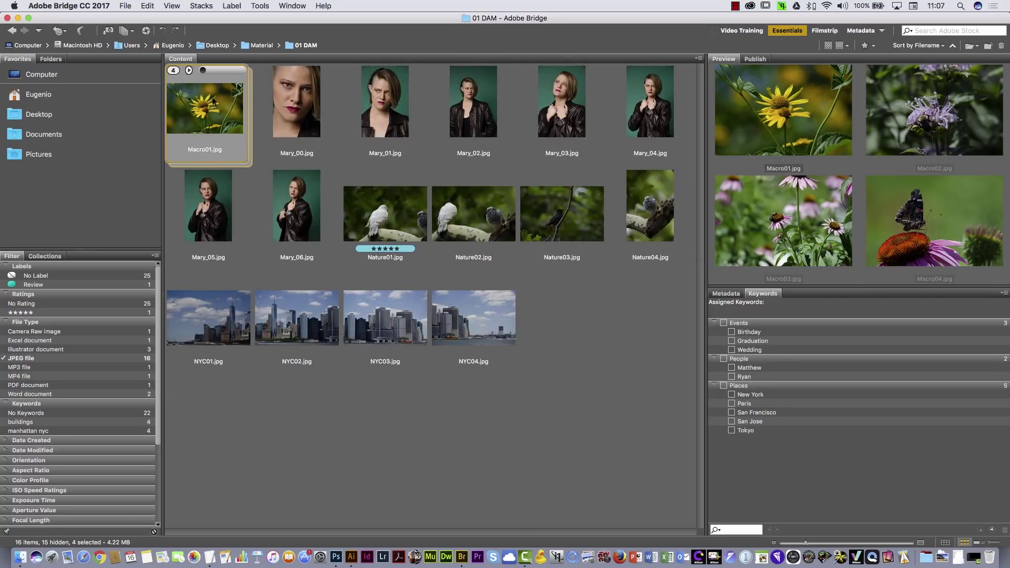
Scrub through the four photos inside the Macro stack.
{"action": "left_click", "coordinate": [207, 70]}
{"action": "left_click_drag", "start_coordinate": [206, 70], "coordinate": [247, 71]}
{"action": "left_click_drag", "start_coordinate": [247, 71], "coordinate": [204, 74]}
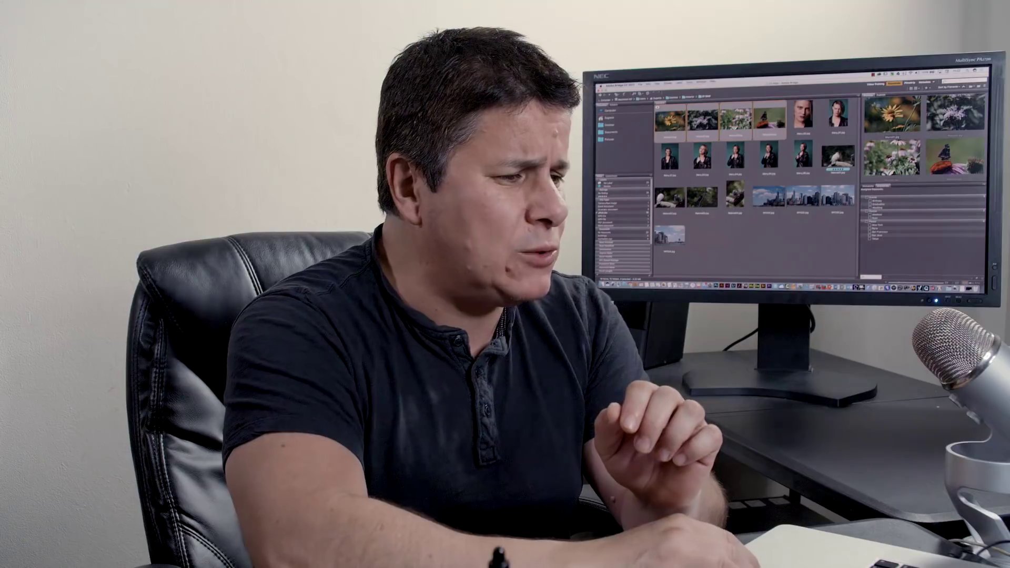
Select the first portrait, Mary_00.jpg, to preview it.
{"action": "left_click", "coordinate": [803, 116]}
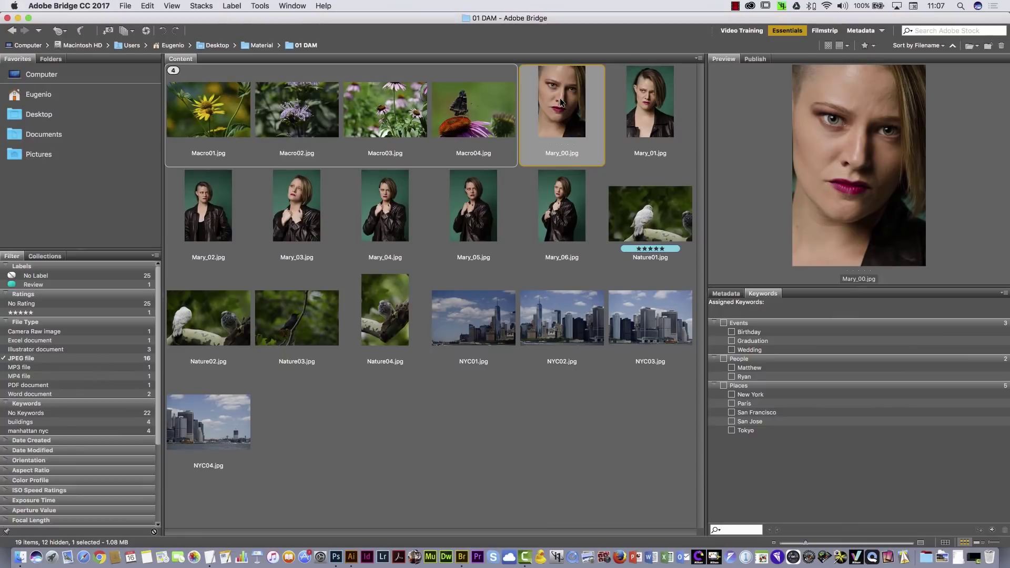
Batch rename the seven Mary portraits to Model NYC01.jpg through Model NYC07.jpg.
{"action": "left_click", "coordinate": [554, 223], "text": "shift"}
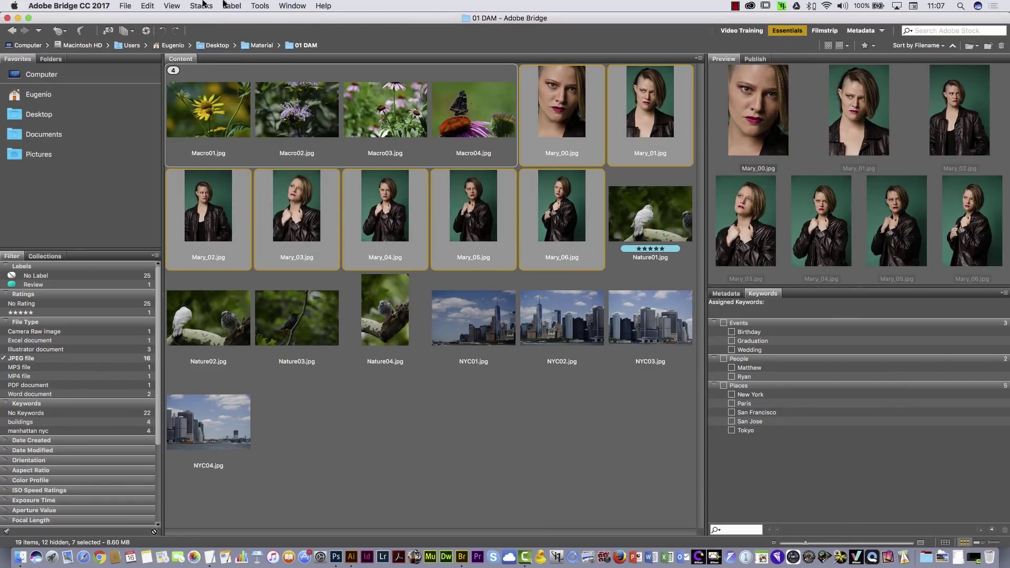
{"action": "left_click", "coordinate": [261, 7]}
{"action": "left_click", "coordinate": [262, 20]}
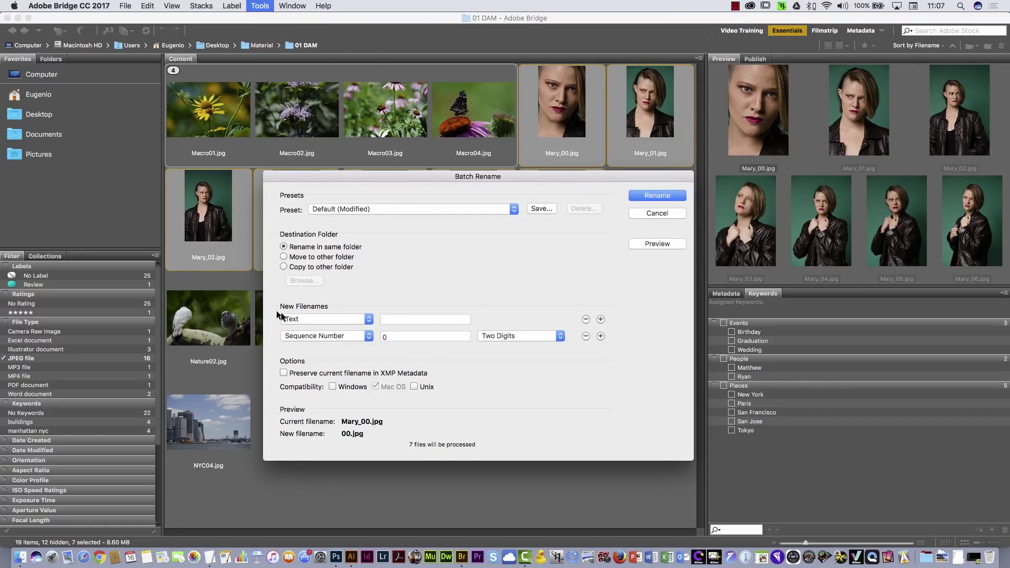
{"action": "type", "text": "Model NYC"}
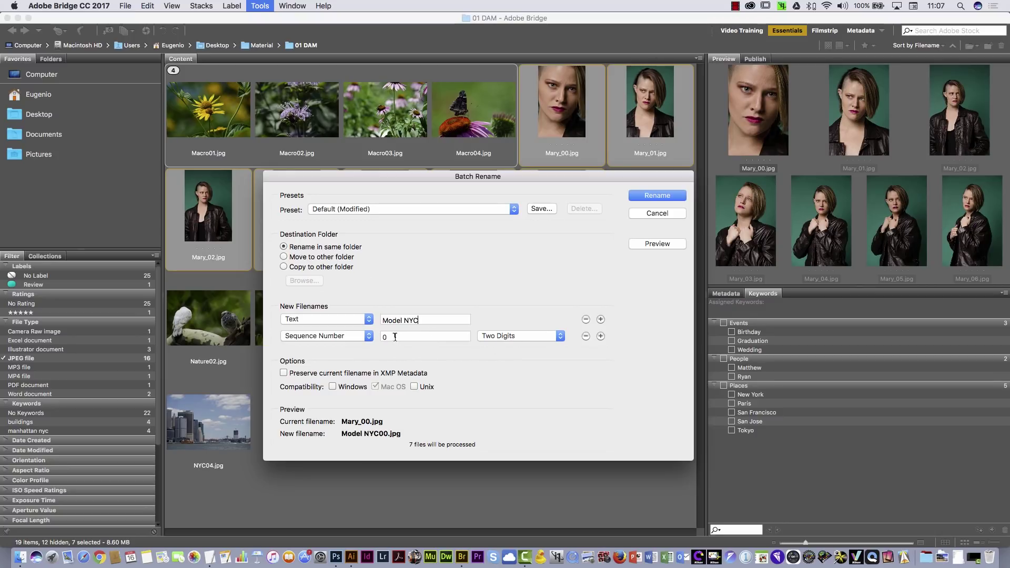
{"action": "type", "text": "1"}
{"action": "left_click", "coordinate": [647, 197]}
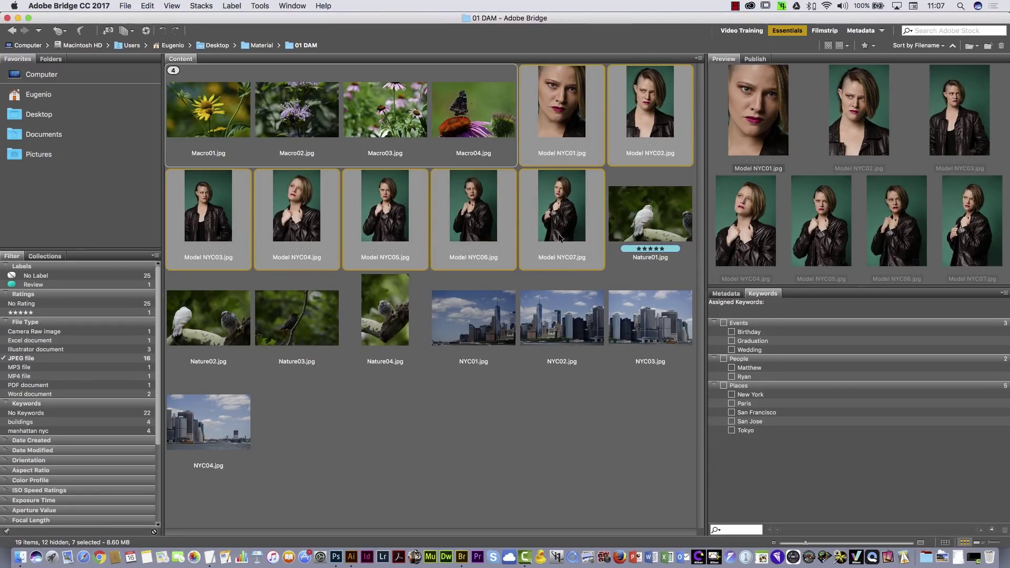
{"action": "left_click", "coordinate": [394, 418]}
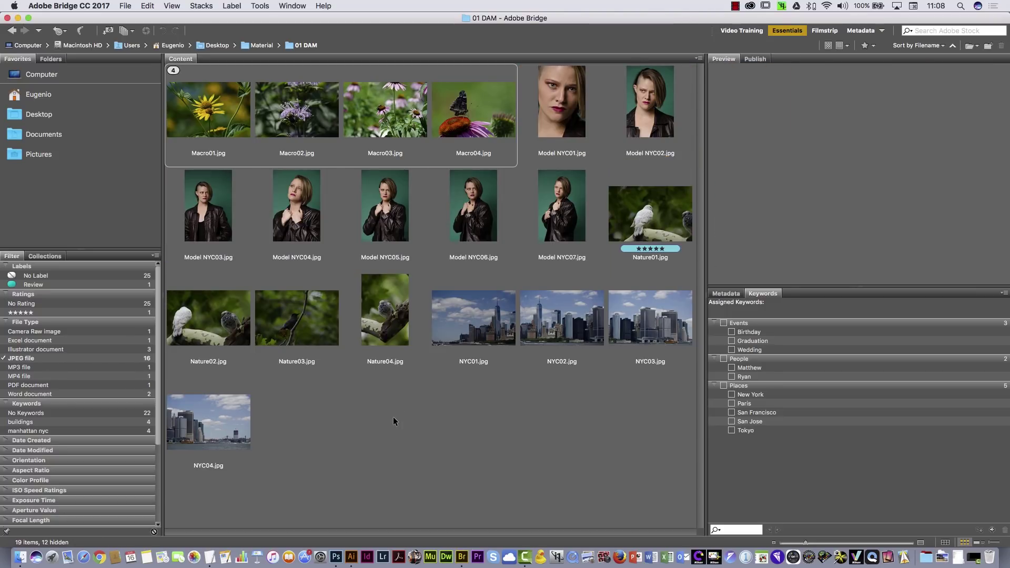
Create a new keyword 'Nature' and tag Macro01.jpg with it.
{"action": "left_click", "coordinate": [222, 124]}
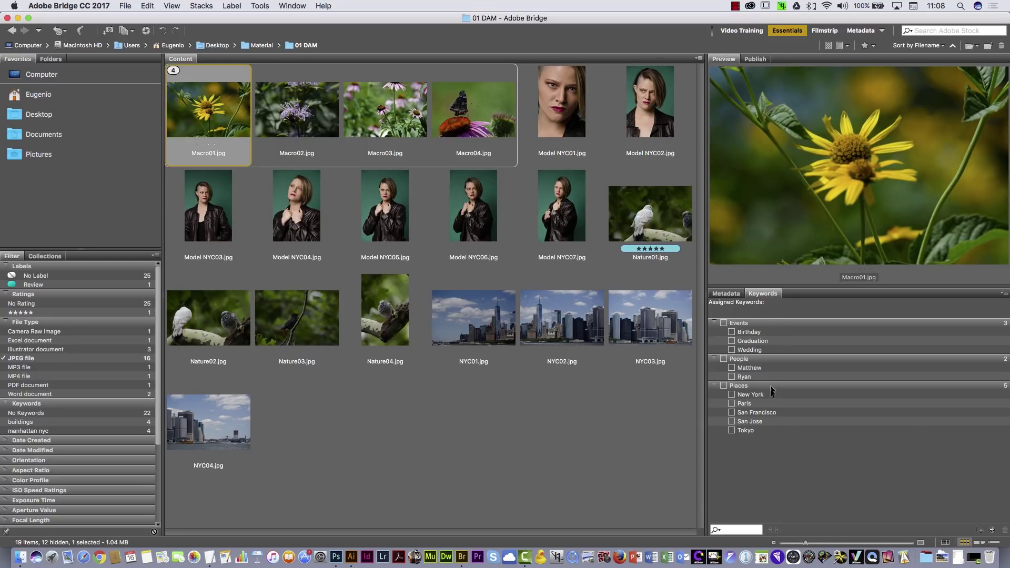
{"action": "left_click", "coordinate": [993, 530]}
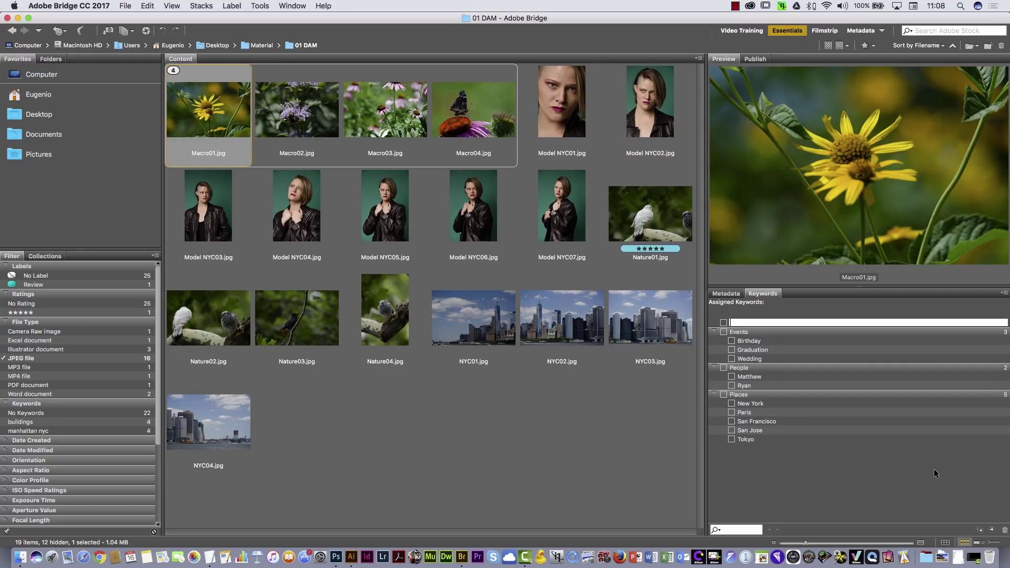
{"action": "type", "text": "Nature"}
{"action": "key", "text": "Return"}
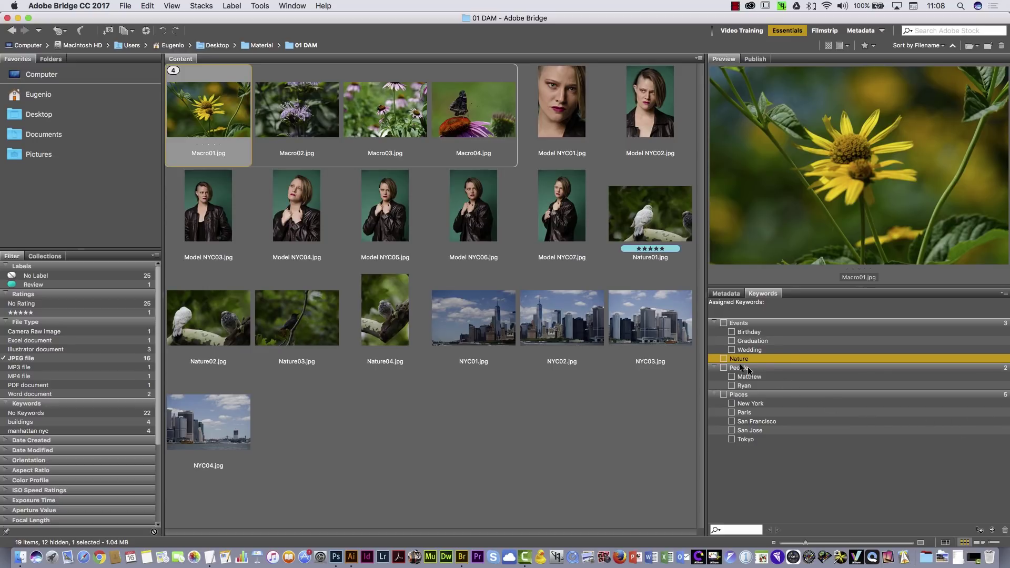
{"action": "left_click", "coordinate": [723, 358]}
Tag Macro02–Macro04 and Nature01–Nature04 with the Nature keyword.
{"action": "left_click", "coordinate": [311, 116]}
{"action": "left_click", "coordinate": [479, 110], "text": "shift"}
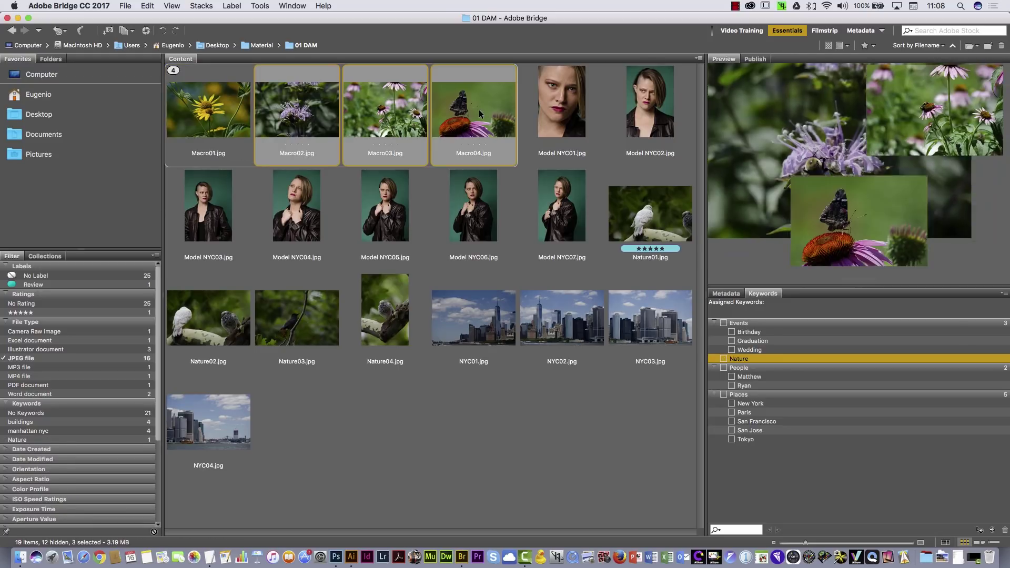
{"action": "left_click", "coordinate": [645, 212], "text": "super"}
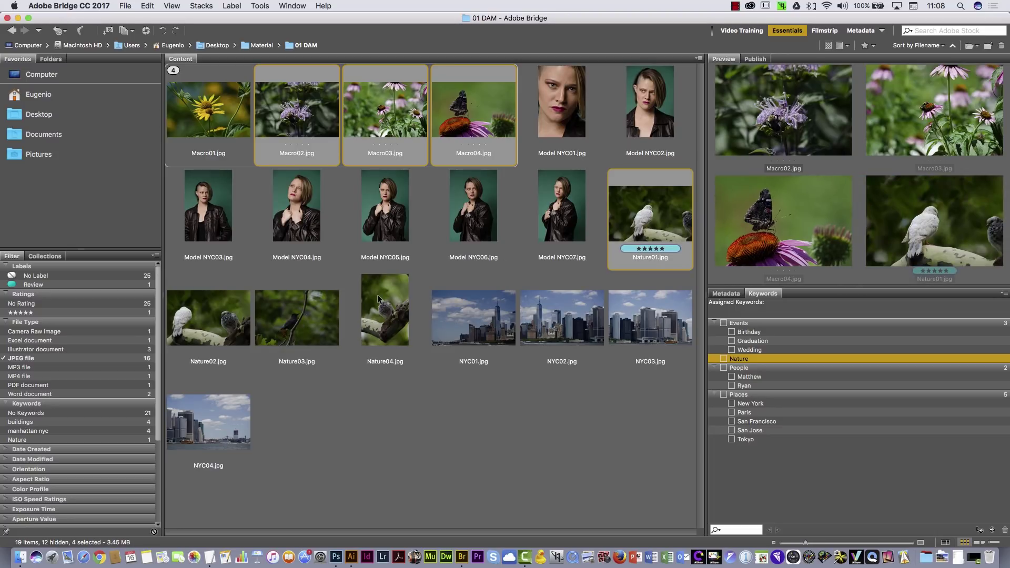
{"action": "left_click", "coordinate": [384, 292], "text": "super"}
{"action": "left_click", "coordinate": [301, 313], "text": "super"}
{"action": "left_click", "coordinate": [210, 319], "text": "super"}
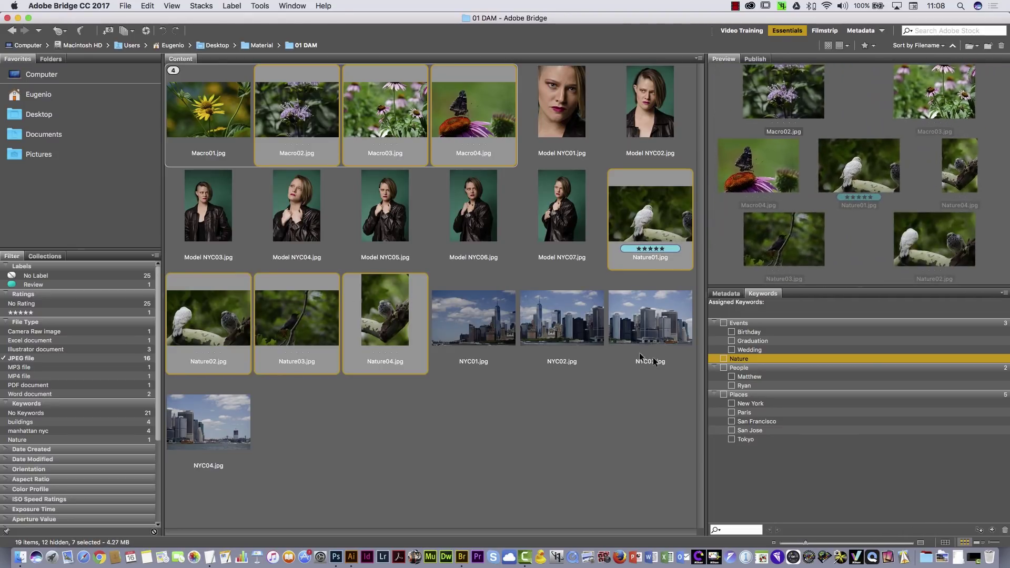
{"action": "left_click", "coordinate": [724, 358]}
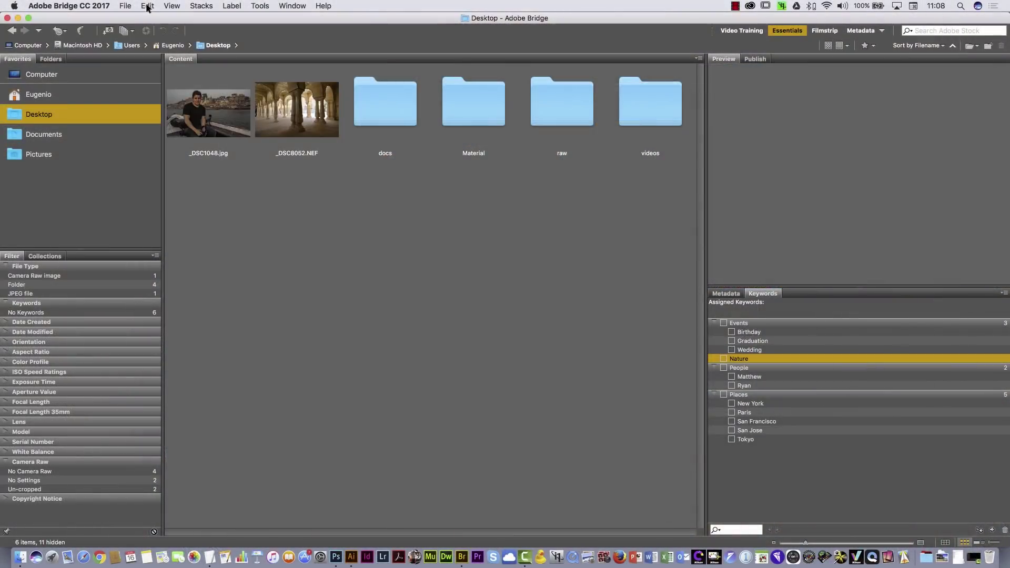
Find files with Keywords containing 'Nature' across Desktop and subfolders, returning 8 items.
{"action": "left_click", "coordinate": [147, 6]}
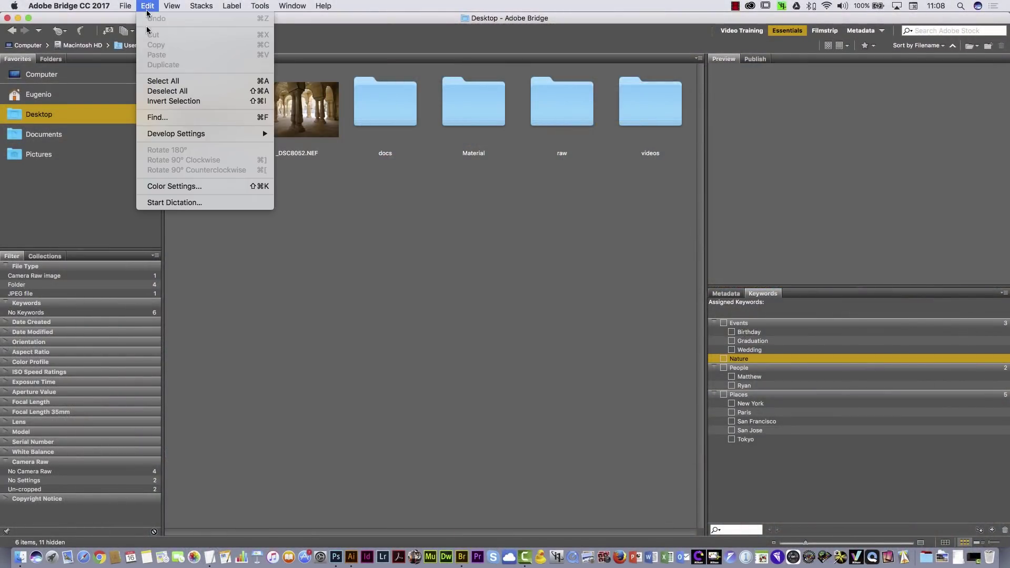
{"action": "left_click", "coordinate": [162, 117]}
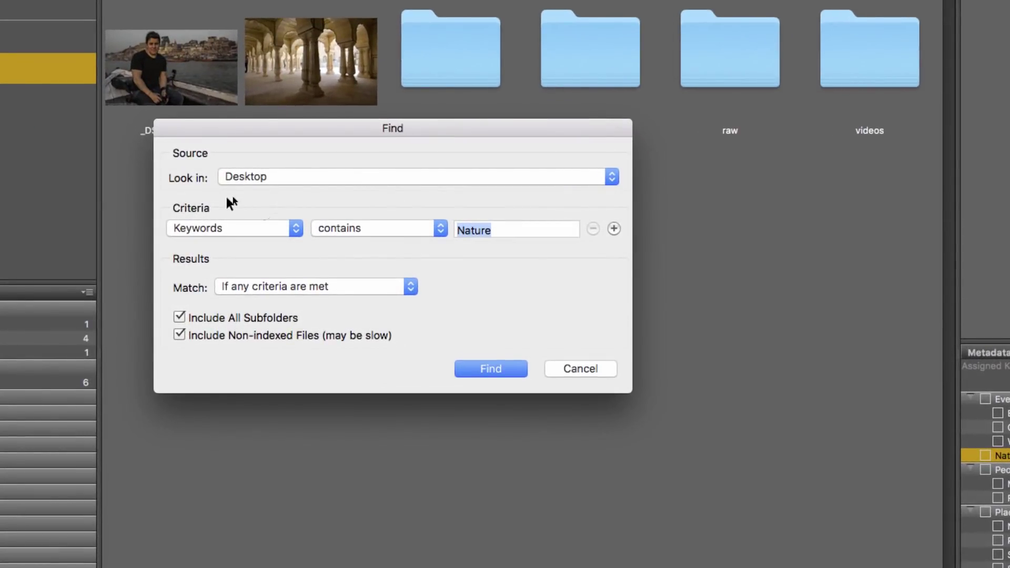
{"action": "left_click", "coordinate": [193, 228]}
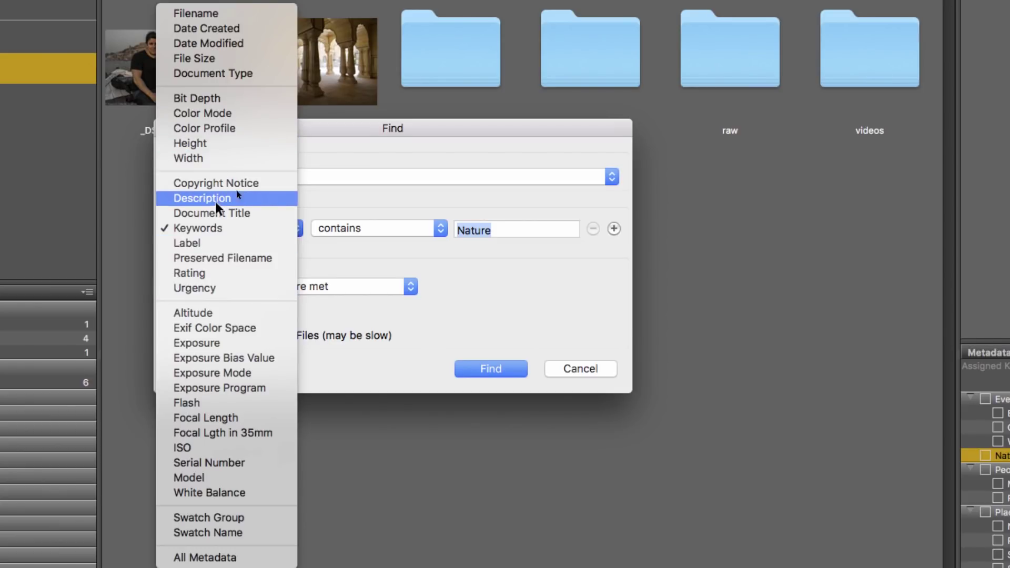
{"action": "left_click", "coordinate": [389, 195]}
{"action": "left_click", "coordinate": [504, 371]}
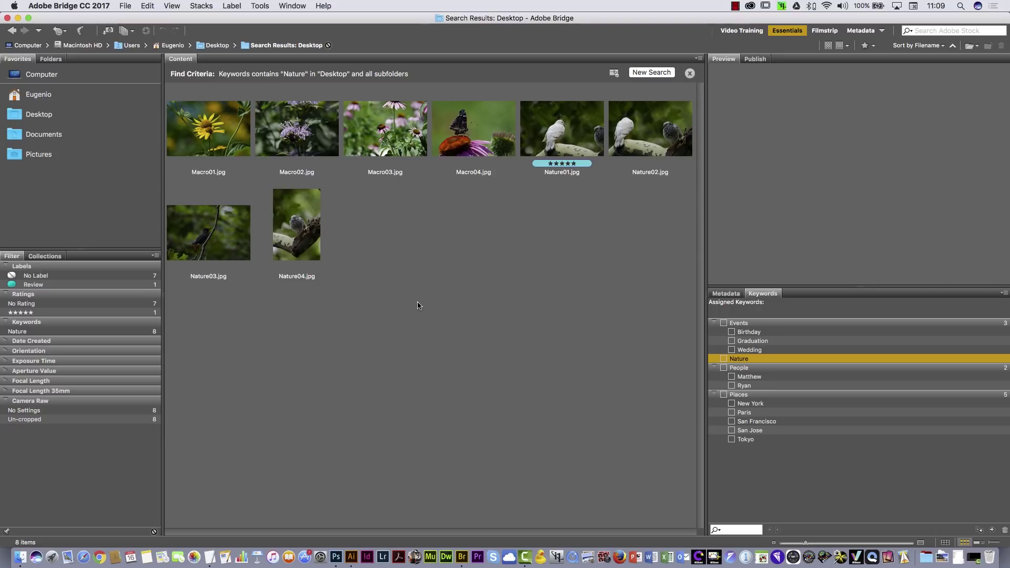
Add the 01 DAM folder from Desktop > Material to Favorites and open its 29 items.
{"action": "left_click", "coordinate": [34, 112]}
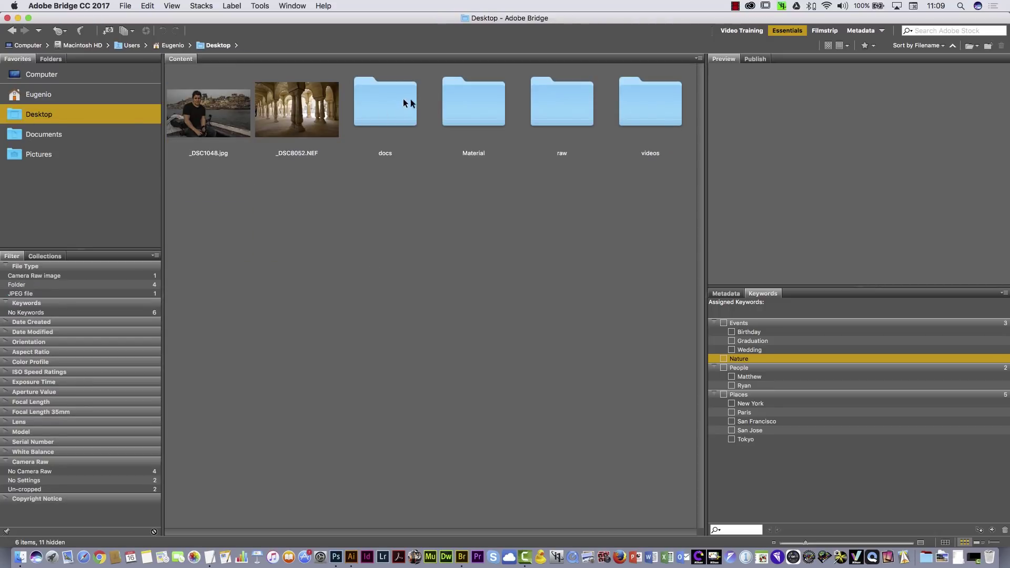
{"action": "left_click", "coordinate": [480, 105]}
{"action": "double_click", "coordinate": [479, 106]}
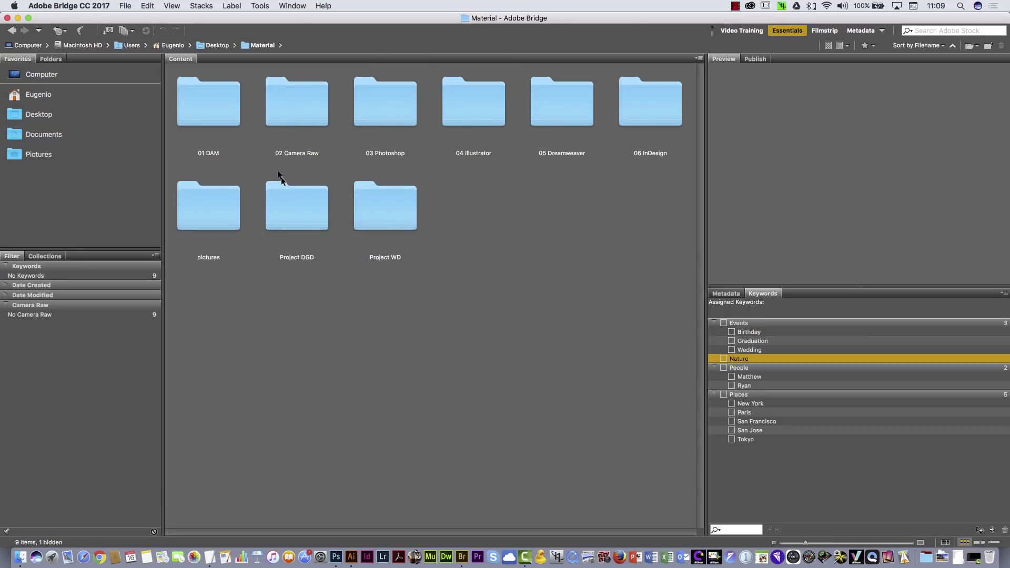
{"action": "left_click", "coordinate": [219, 111]}
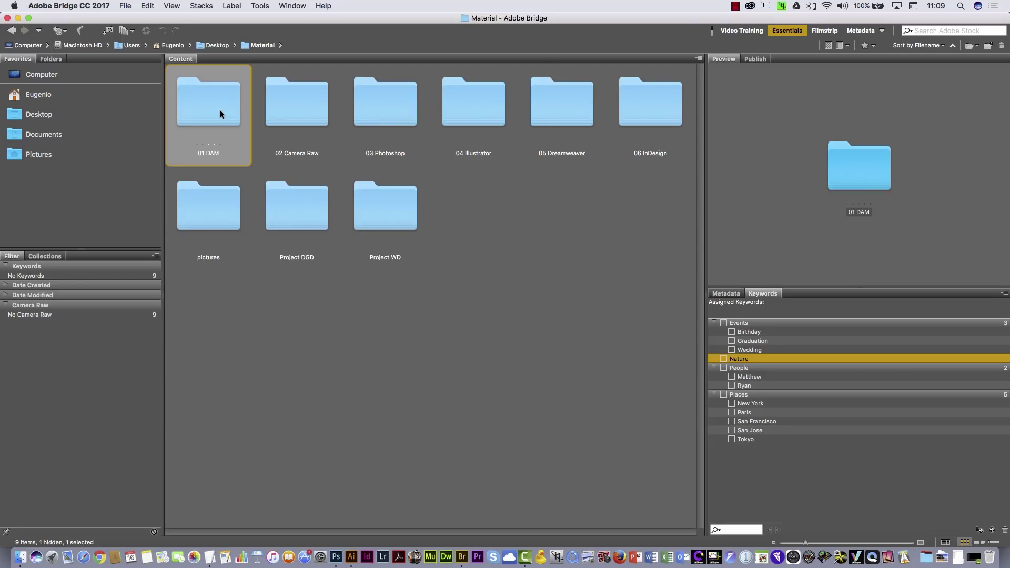
{"action": "left_click_drag", "start_coordinate": [220, 110], "coordinate": [74, 167]}
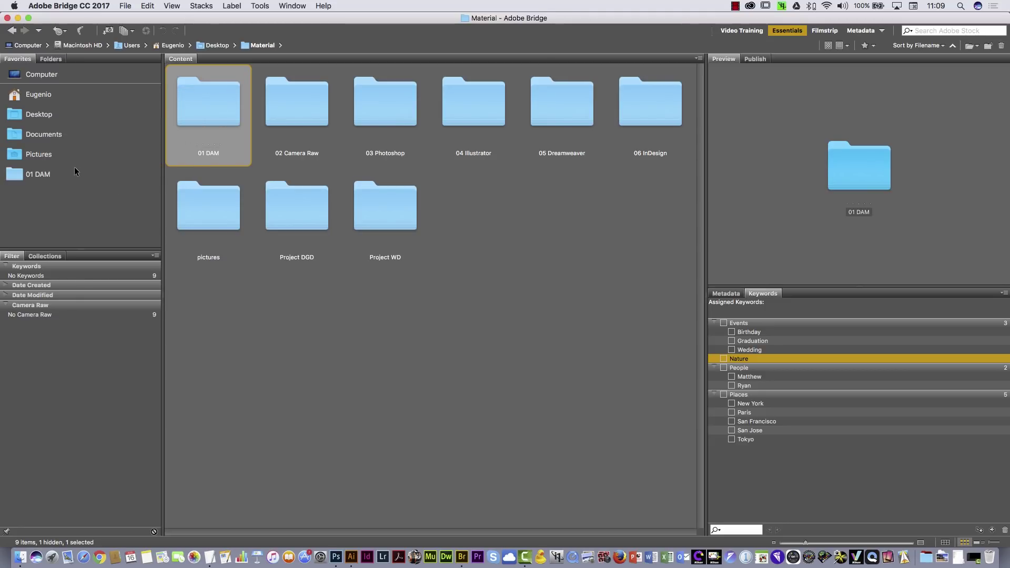
{"action": "left_click", "coordinate": [17, 173]}
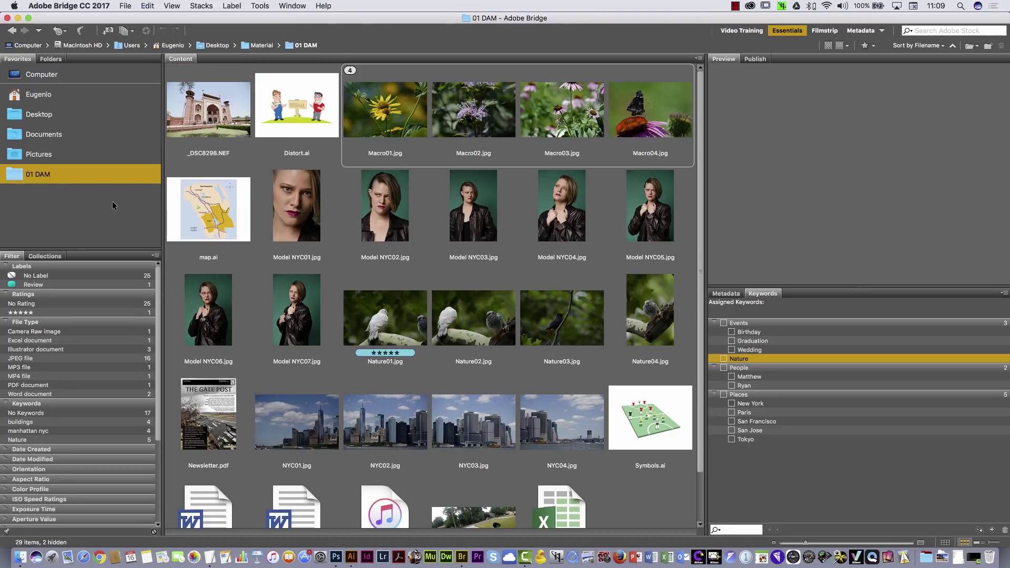
{"action": "left_click", "coordinate": [211, 112]}
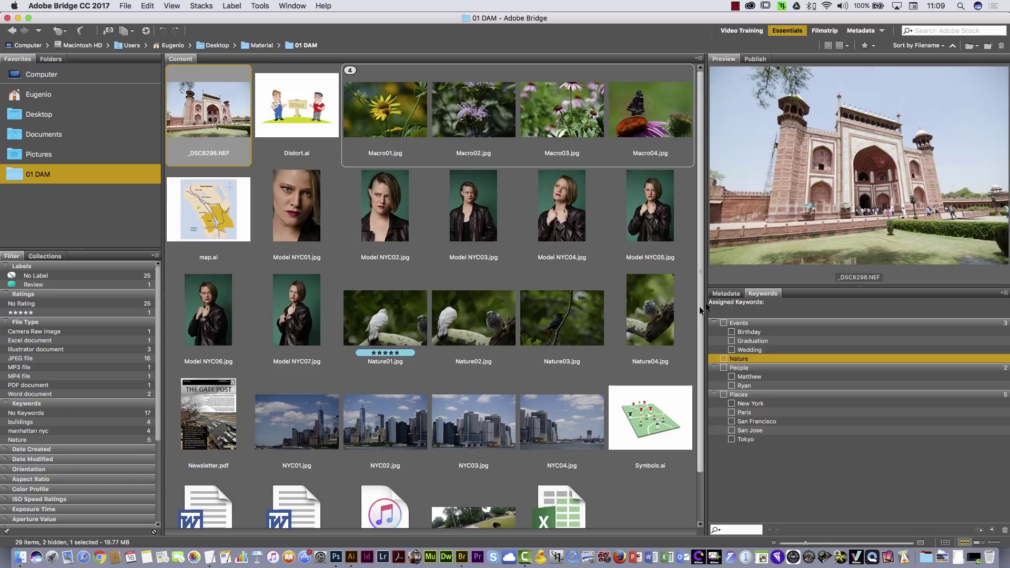
Show NYC01.jpg's metadata (2000 x 1325, 1.22 MB) and bring up the Metadata panel menu.
{"action": "left_click", "coordinate": [734, 293]}
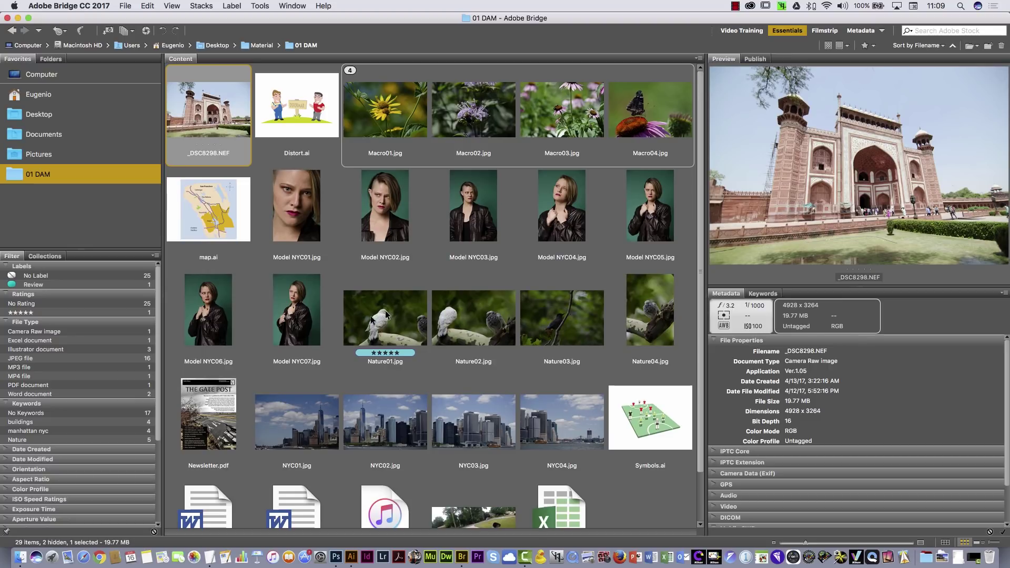
{"action": "left_click", "coordinate": [287, 434]}
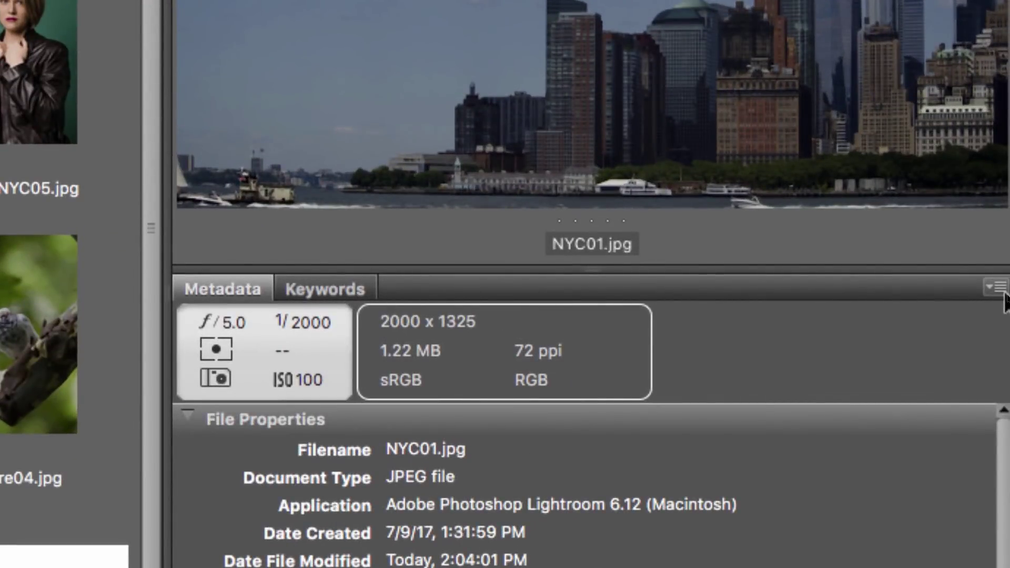
{"action": "left_click", "coordinate": [999, 289]}
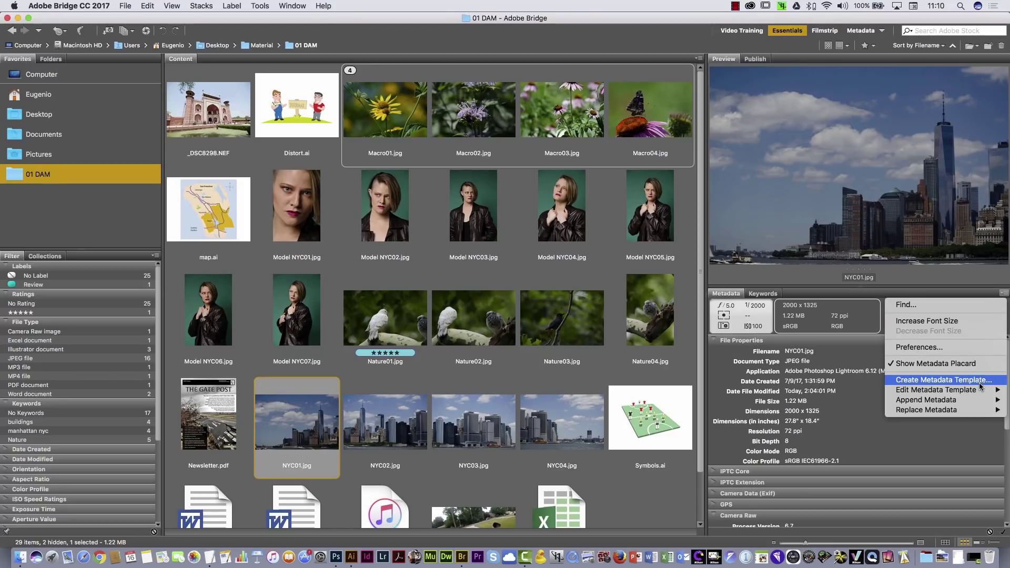
Start a metadata template with City NYC and Country USA, named NYC USA.
{"action": "left_click", "coordinate": [980, 386]}
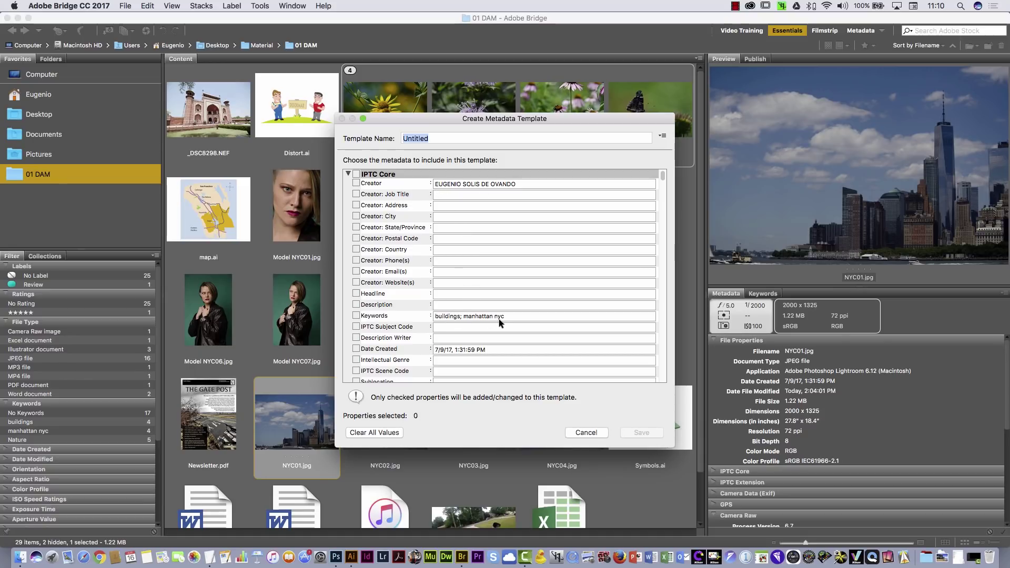
{"action": "left_click", "coordinate": [456, 217]}
{"action": "type", "text": "NYC"}
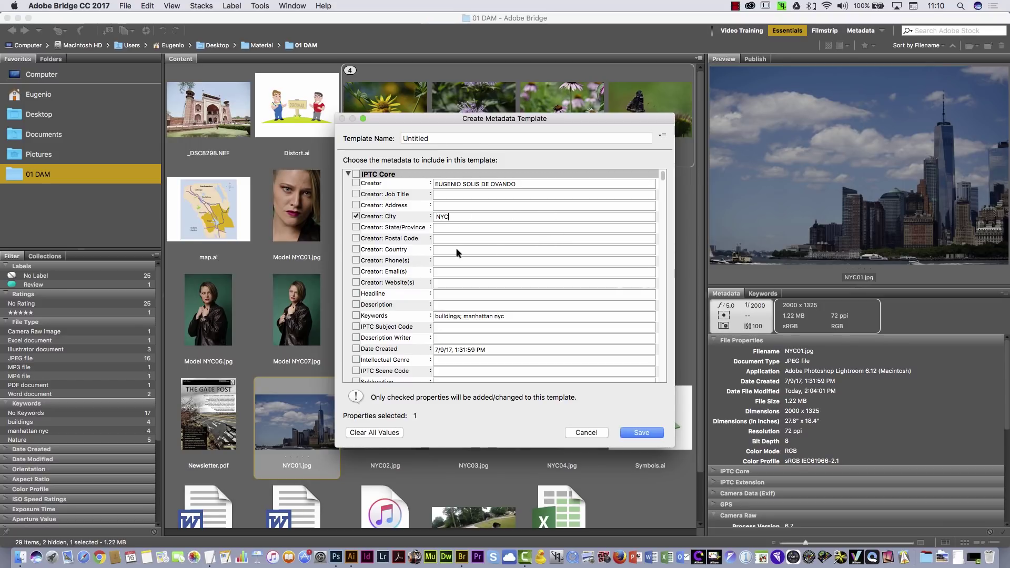
{"action": "left_click", "coordinate": [457, 249]}
{"action": "type", "text": "USA"}
{"action": "double_click", "coordinate": [428, 138]}
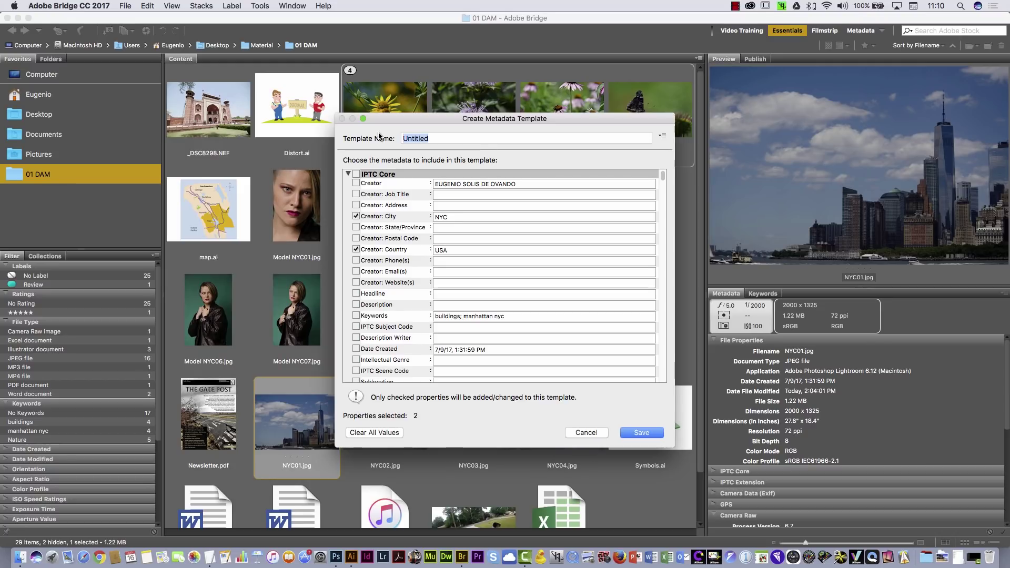
{"action": "type", "text": "NYC USA"}
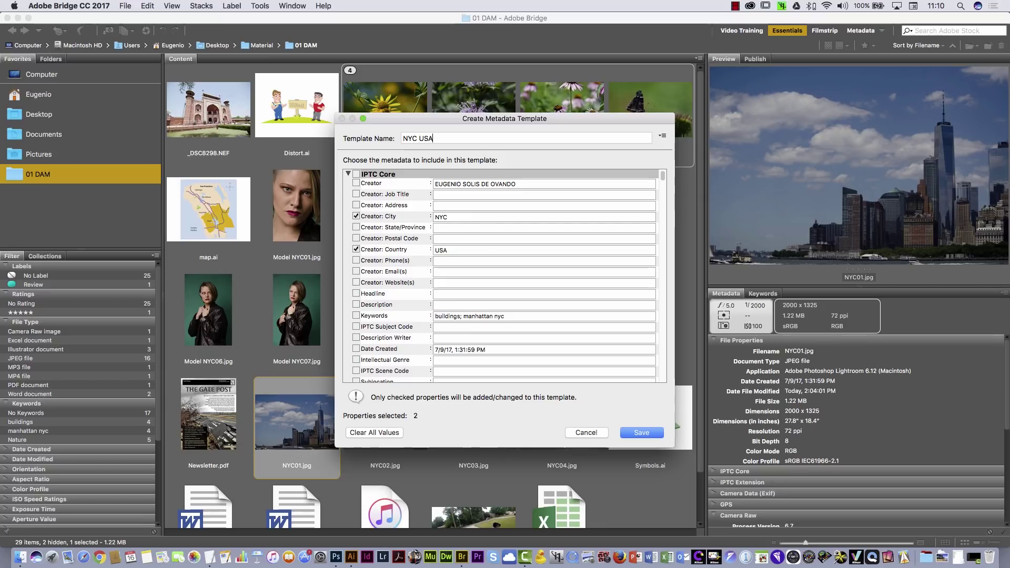
Save the NYC USA template and append it to NYC02, NYC03 and NYC04.
{"action": "left_click", "coordinate": [646, 433]}
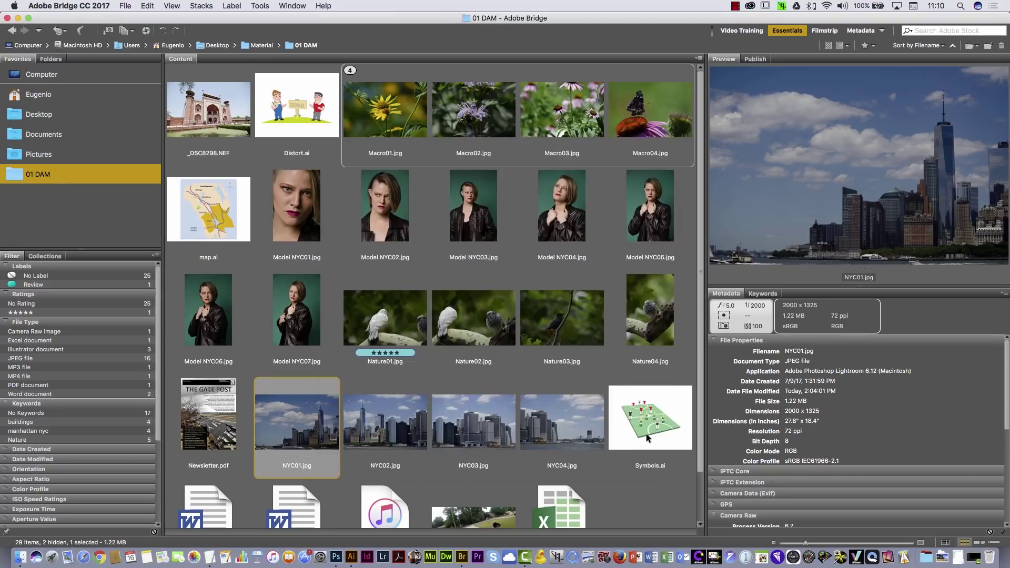
{"action": "left_click", "coordinate": [393, 407]}
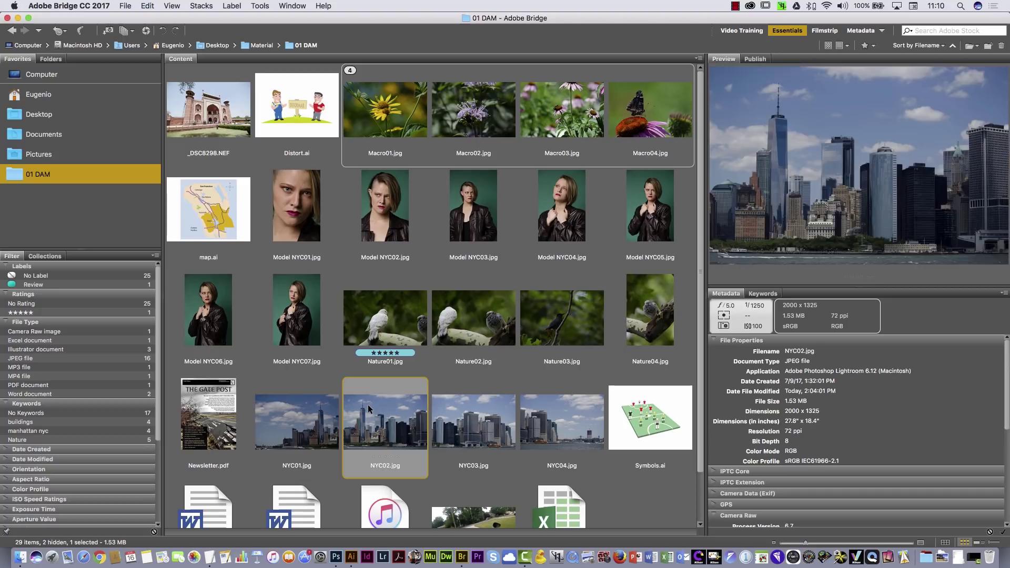
{"action": "left_click", "coordinate": [571, 407], "text": "shift"}
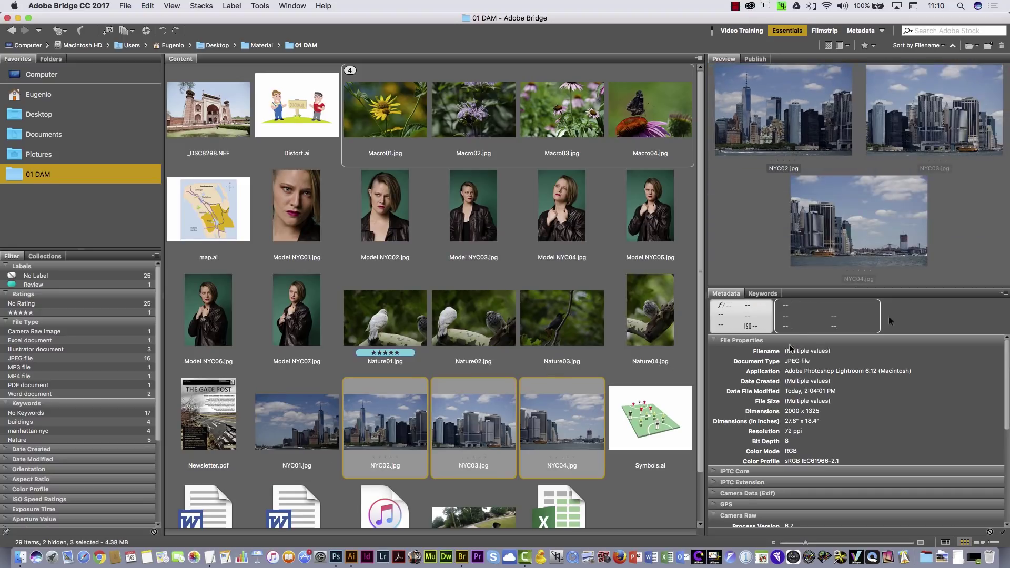
{"action": "left_click", "coordinate": [1005, 294]}
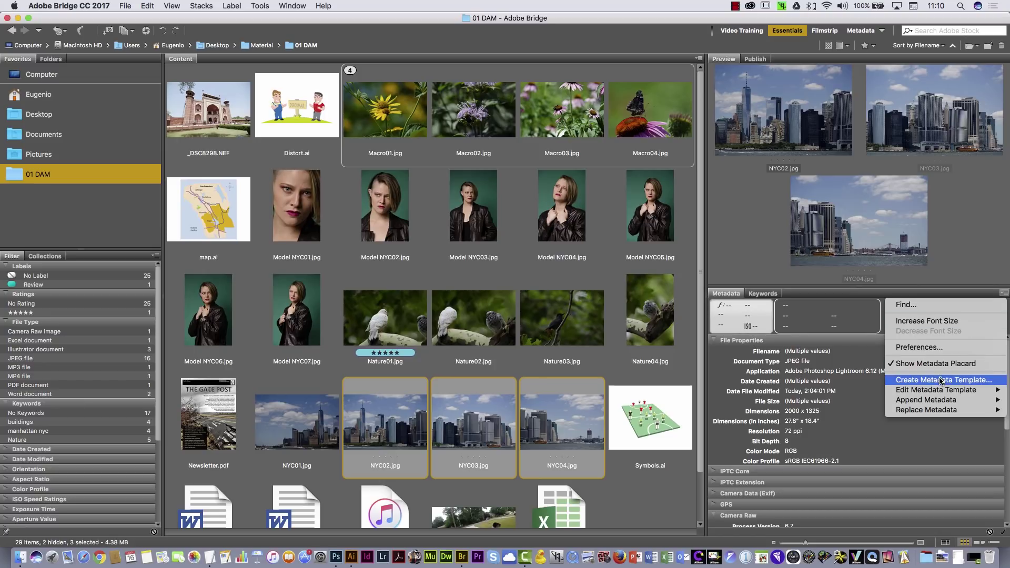
{"action": "mouse_move", "coordinate": [927, 402]}
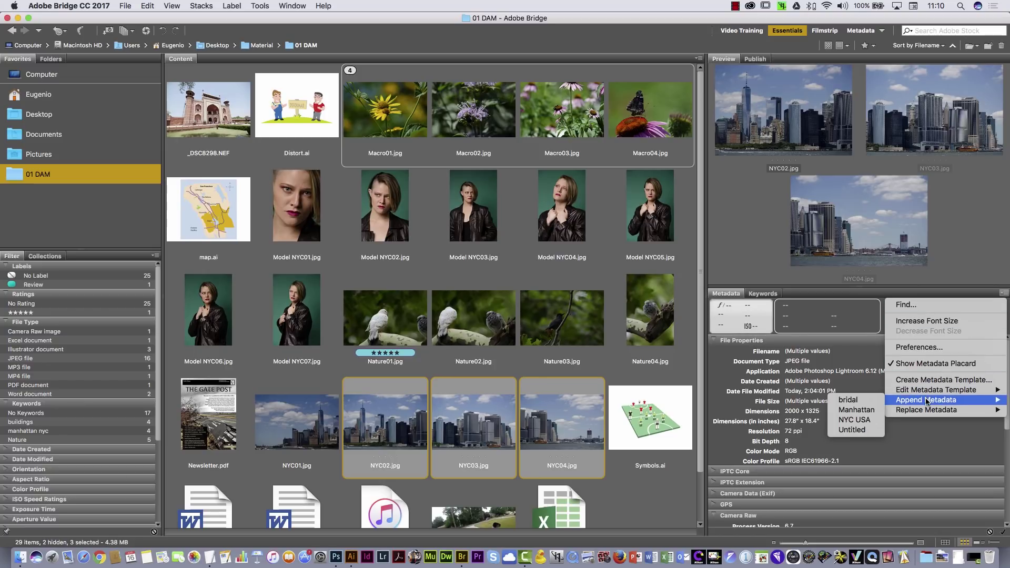
{"action": "left_click", "coordinate": [864, 422]}
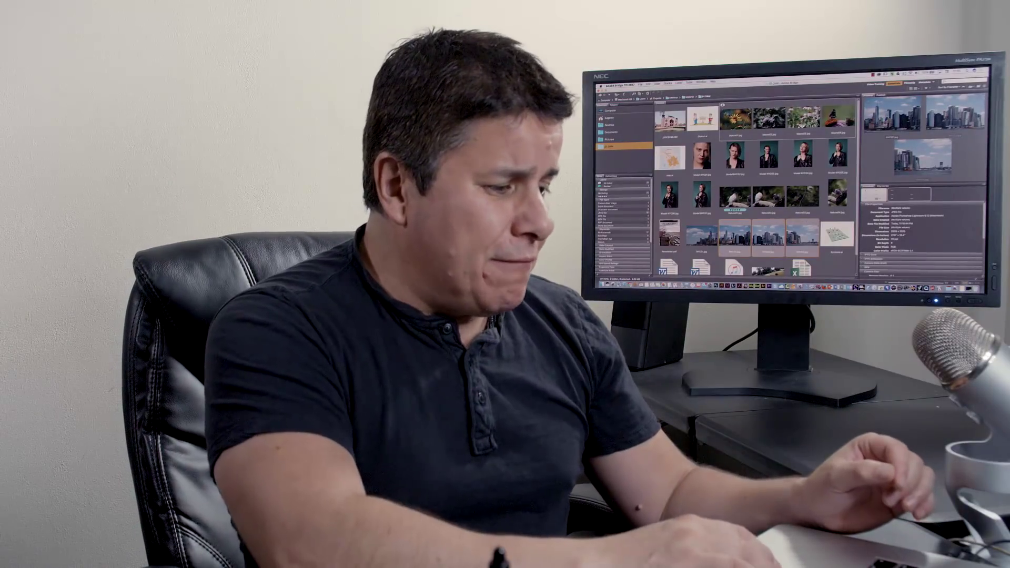
Select NYC01 and the adjacent skyline photo as the start of the merge set.
{"action": "left_click", "coordinate": [735, 199]}
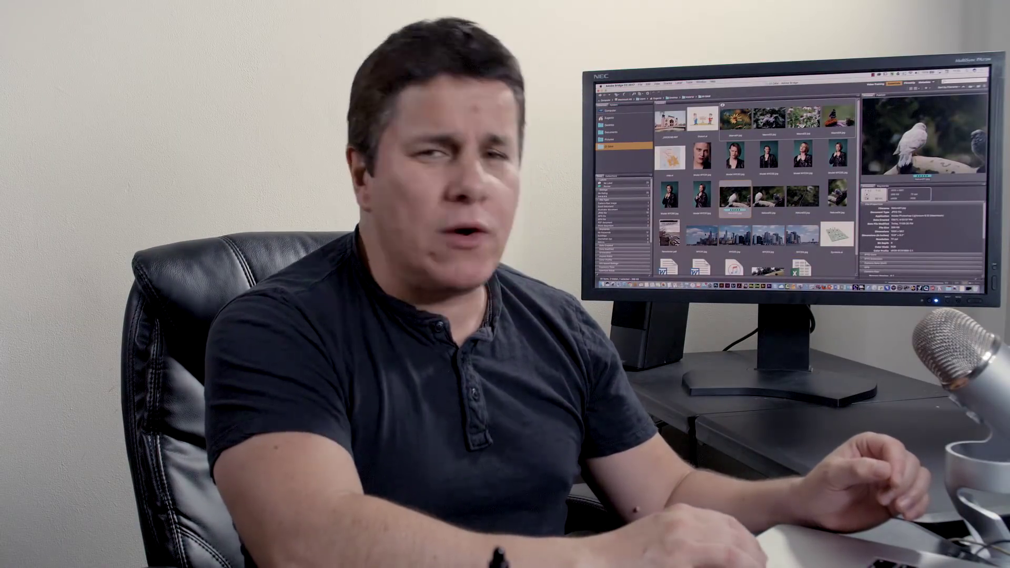
{"action": "left_click", "coordinate": [702, 237]}
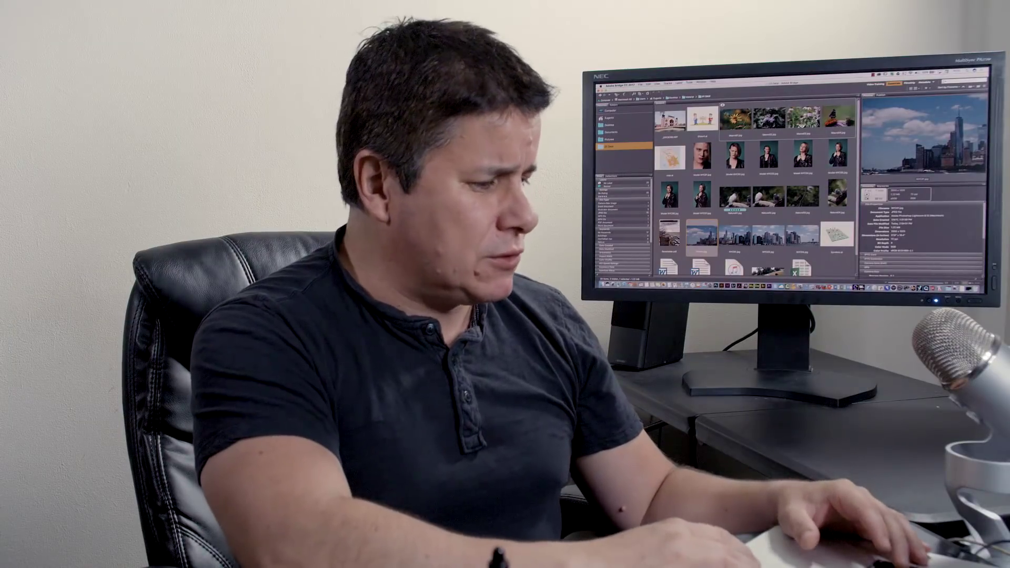
{"action": "left_click", "coordinate": [735, 237], "text": "shift"}
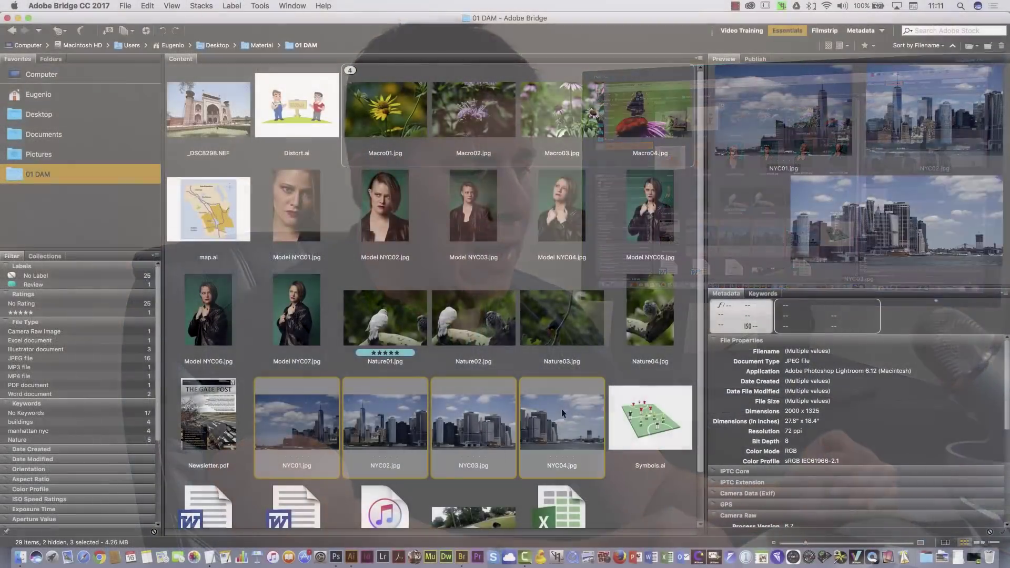
Select NYC01–NYC04 and send them to Photoshop's Photomerge.
{"action": "left_click", "coordinate": [561, 409], "text": "shift"}
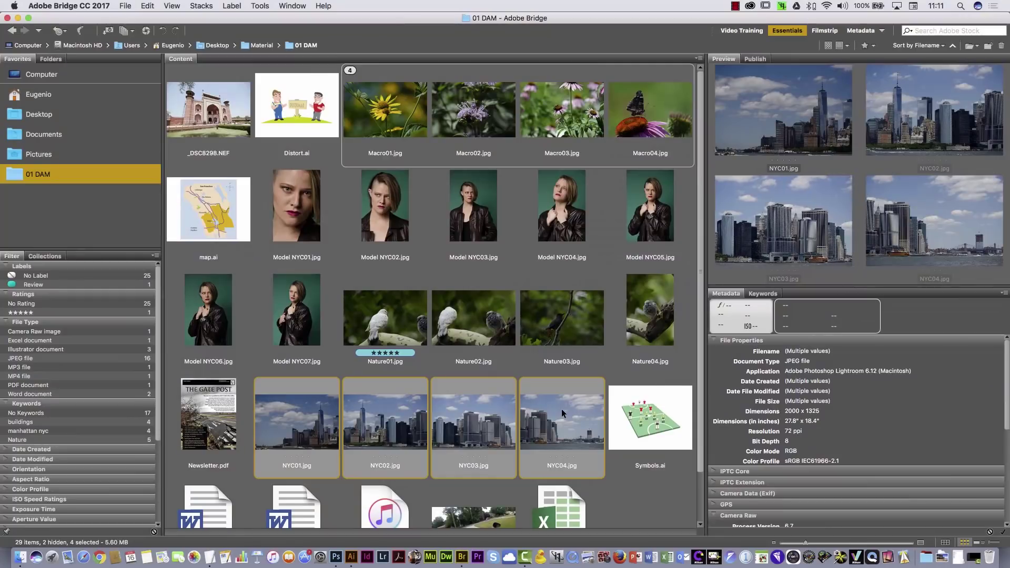
{"action": "left_click", "coordinate": [265, 6]}
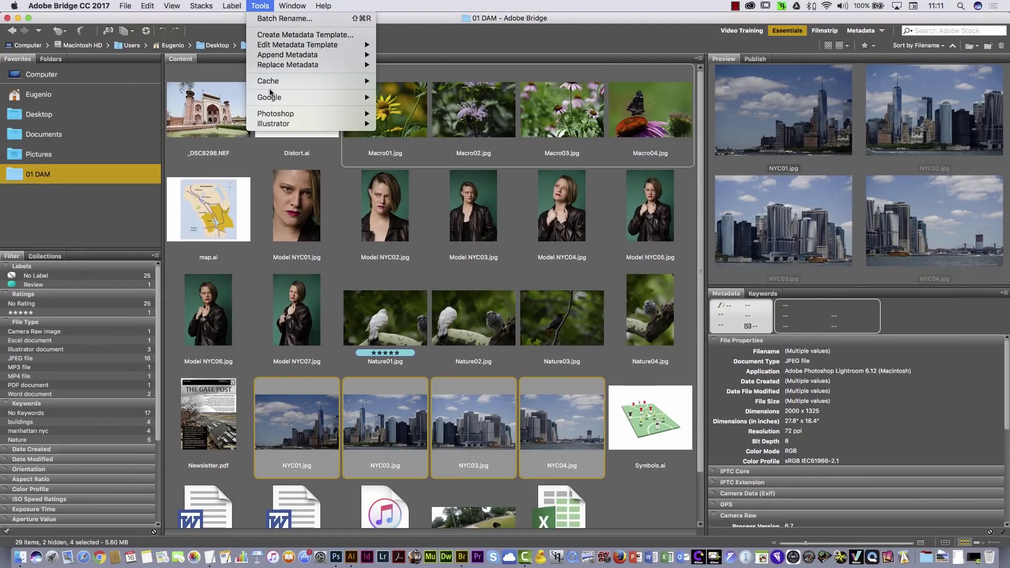
{"action": "mouse_move", "coordinate": [273, 115]}
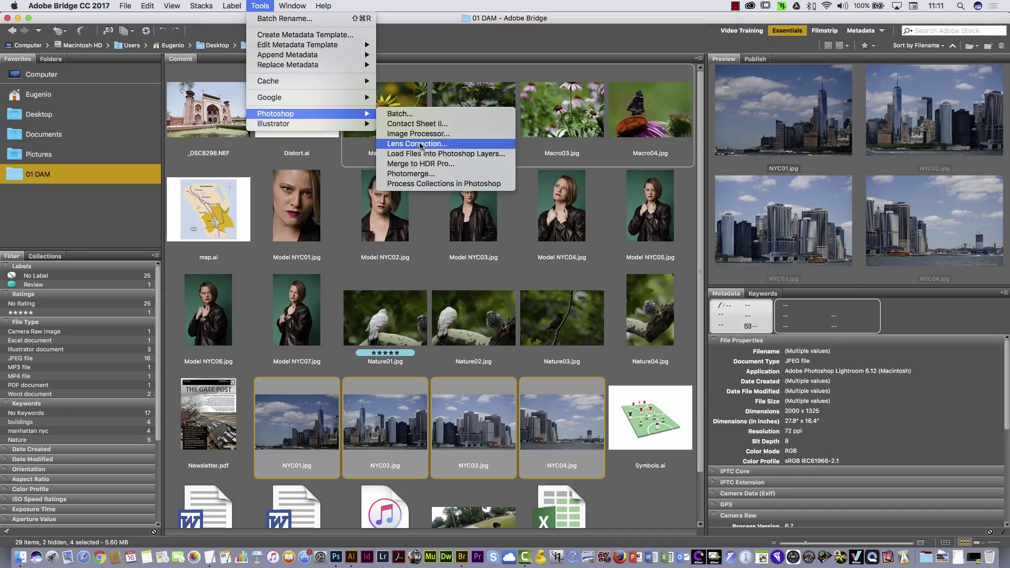
{"action": "left_click", "coordinate": [422, 179]}
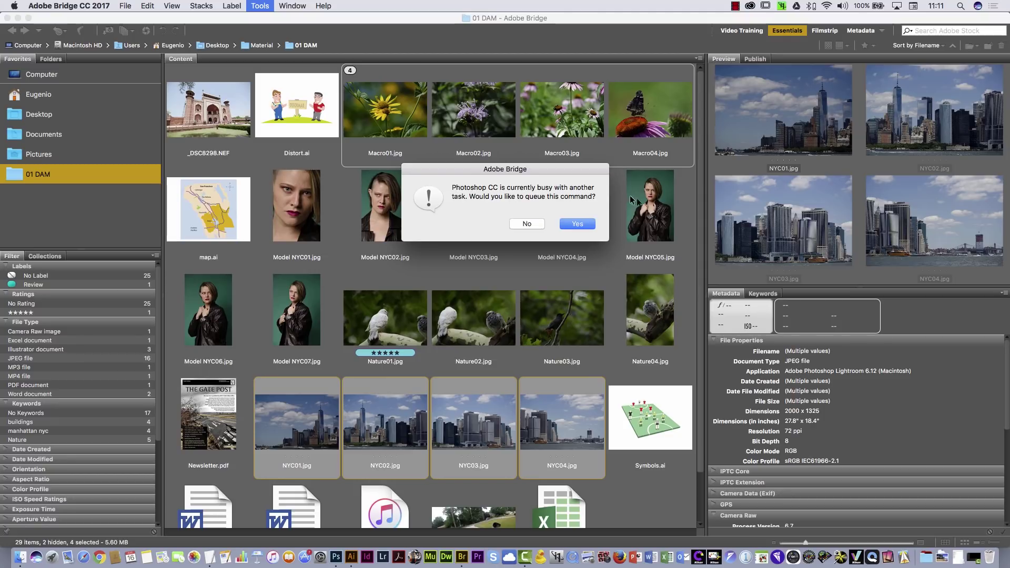
{"action": "left_click", "coordinate": [584, 222]}
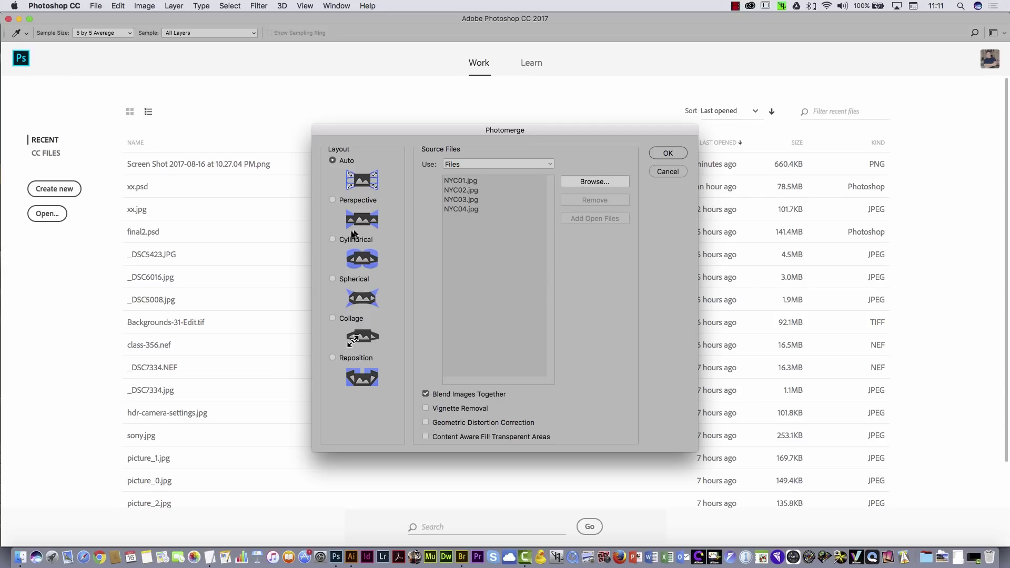
Build a Cylindrical panorama, Untitled_Panorama1, from the four NYC photos.
{"action": "left_click", "coordinate": [332, 240]}
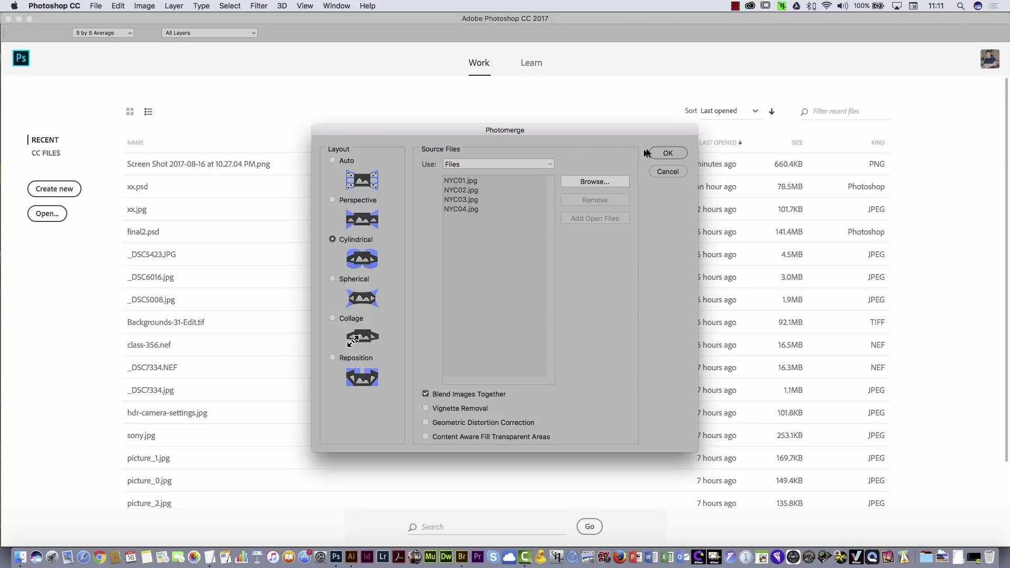
{"action": "left_click", "coordinate": [672, 153]}
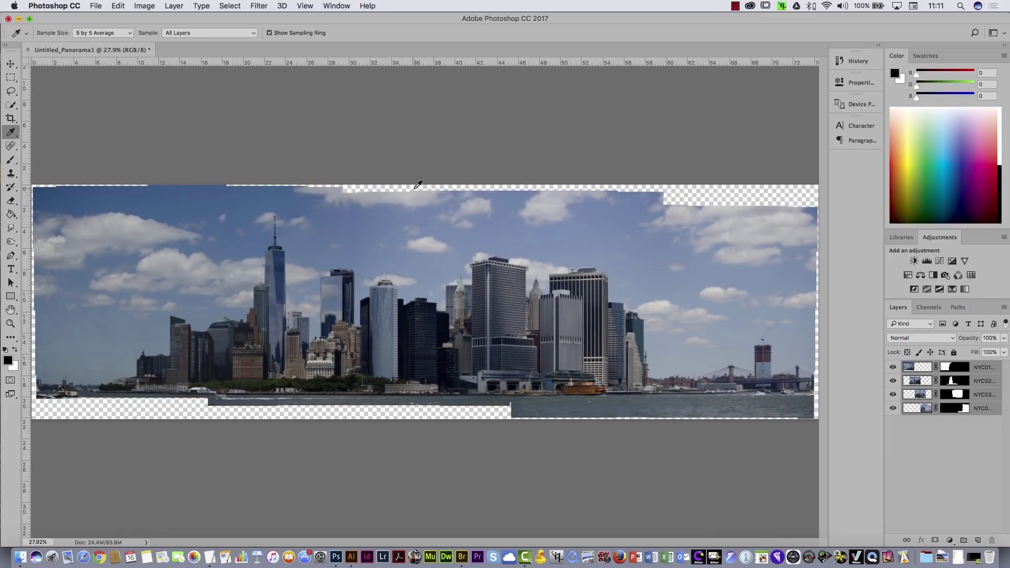
Crop away the panorama's transparent edges and bring up Save As for Untitled_Panorama1.psd.
{"action": "left_click", "coordinate": [10, 118]}
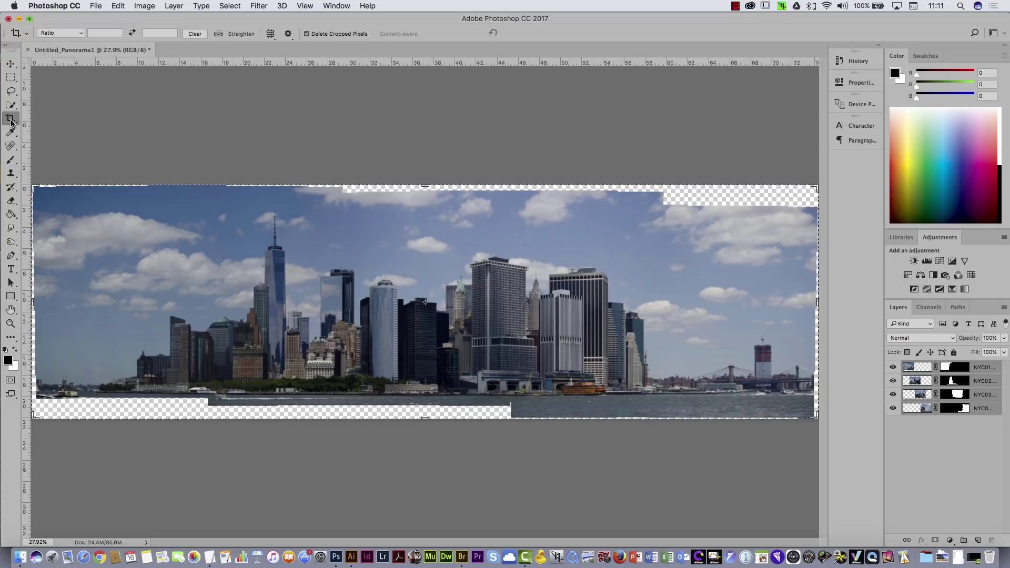
{"action": "left_click_drag", "start_coordinate": [42, 195], "coordinate": [78, 197]}
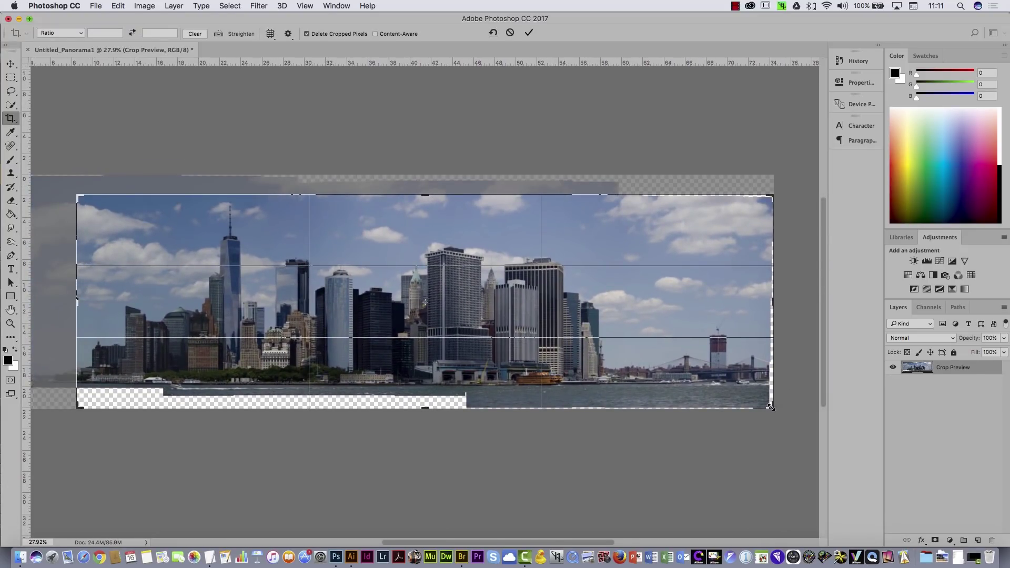
{"action": "left_click_drag", "start_coordinate": [772, 408], "coordinate": [714, 397]}
{"action": "key", "text": "Return"}
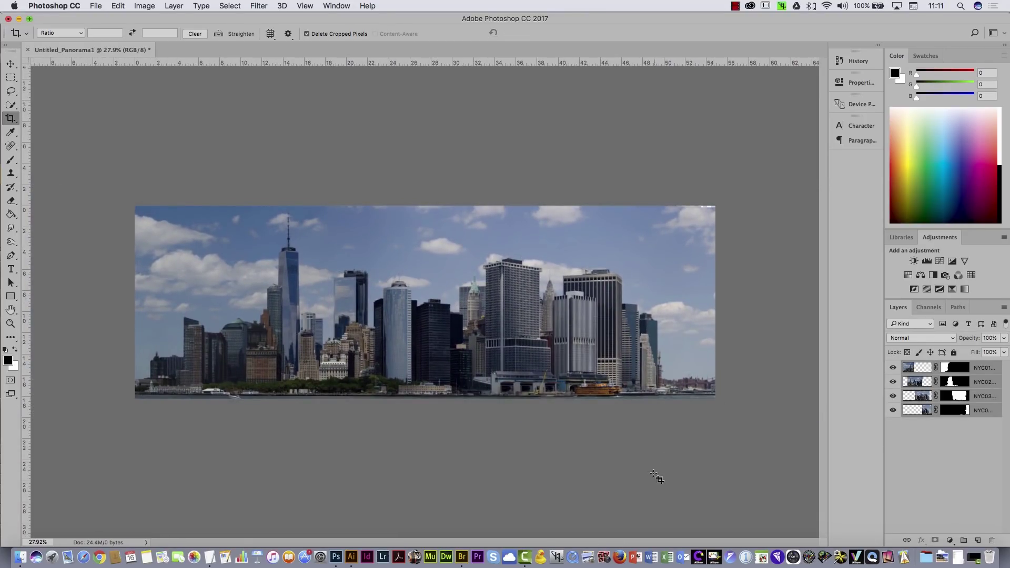
{"action": "key", "text": "super"}
{"action": "key", "text": "super+shift+s"}
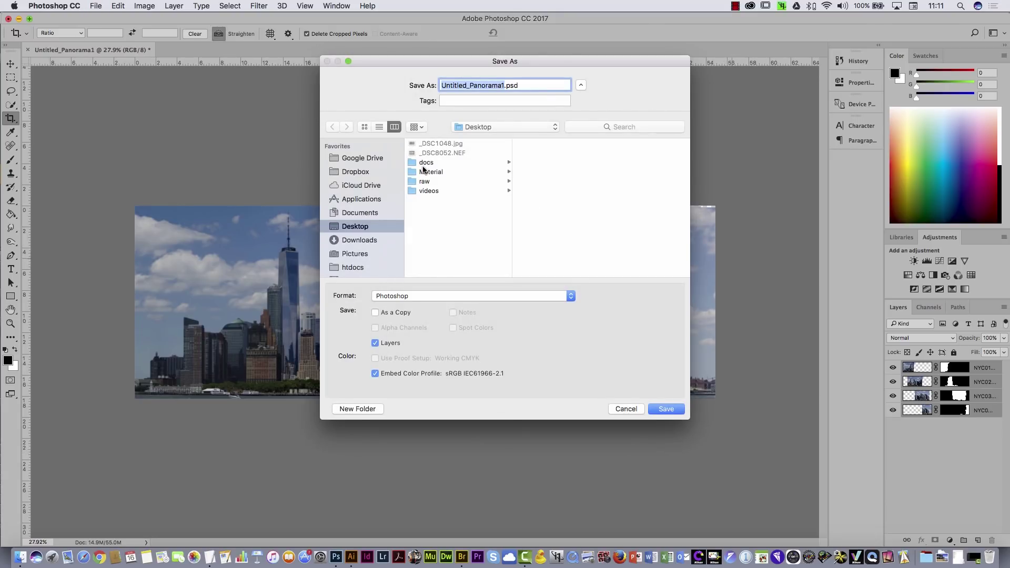
Save the panorama as Photoshop file NYC_Panorama1.psd in Material > 01 DAM, close it, and return to Bridge.
{"action": "left_click", "coordinate": [428, 171]}
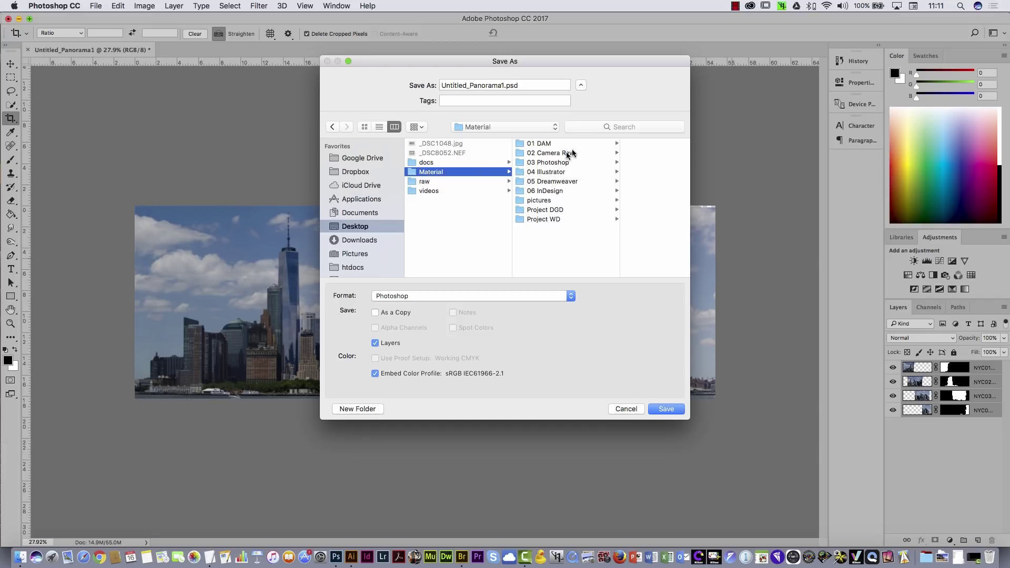
{"action": "left_click", "coordinate": [548, 142]}
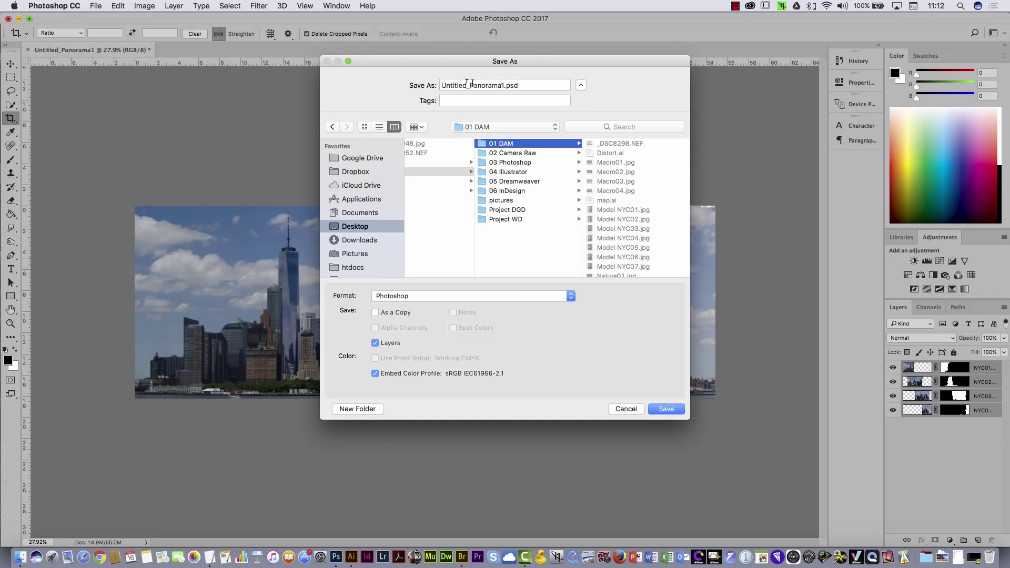
{"action": "left_click_drag", "start_coordinate": [468, 85], "coordinate": [441, 85]}
{"action": "type", "text": "NYC"}
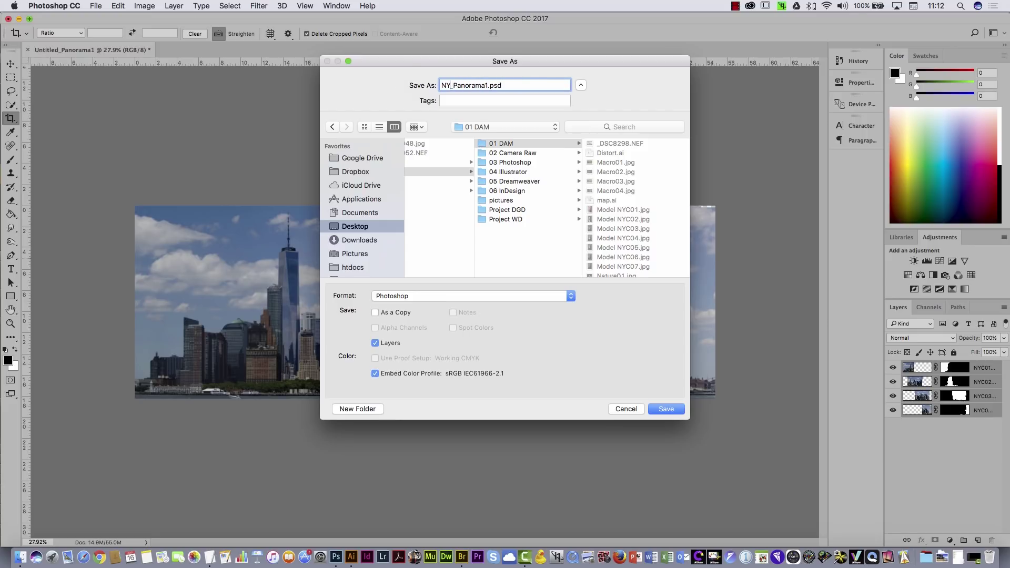
{"action": "left_click", "coordinate": [666, 409]}
{"action": "left_click", "coordinate": [633, 233]}
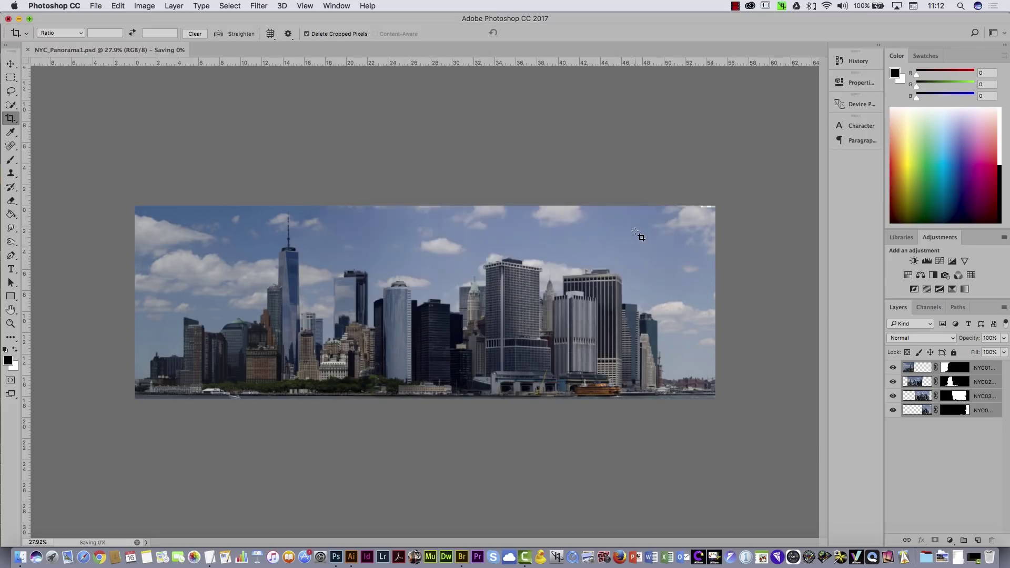
{"action": "left_click", "coordinate": [29, 50]}
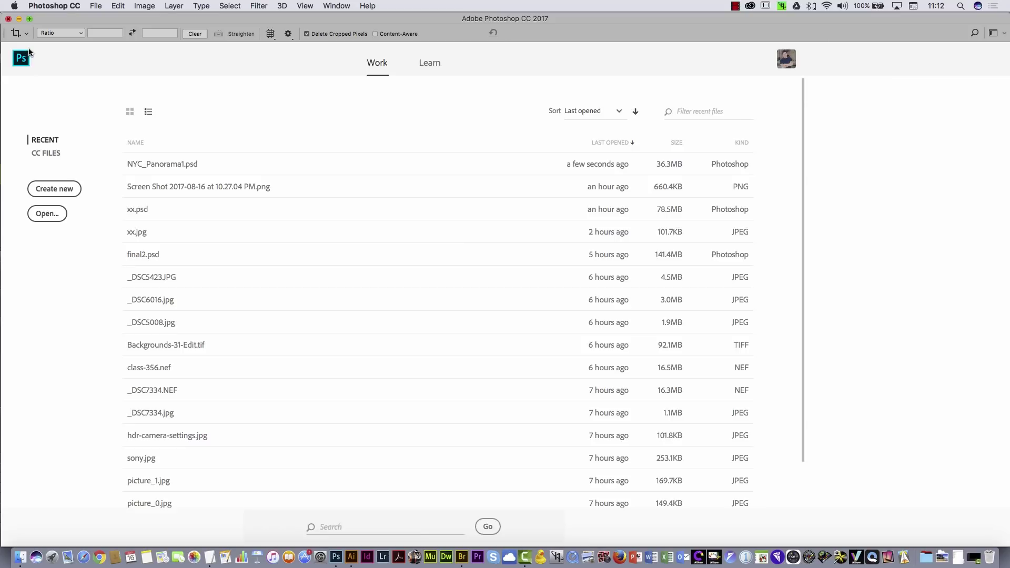
{"action": "key", "text": "super+Tab"}
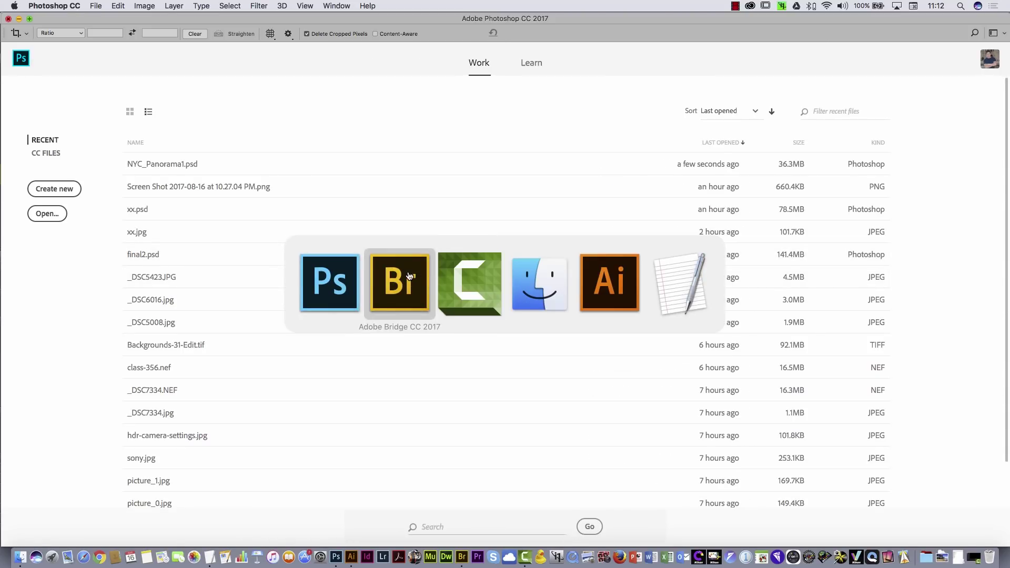